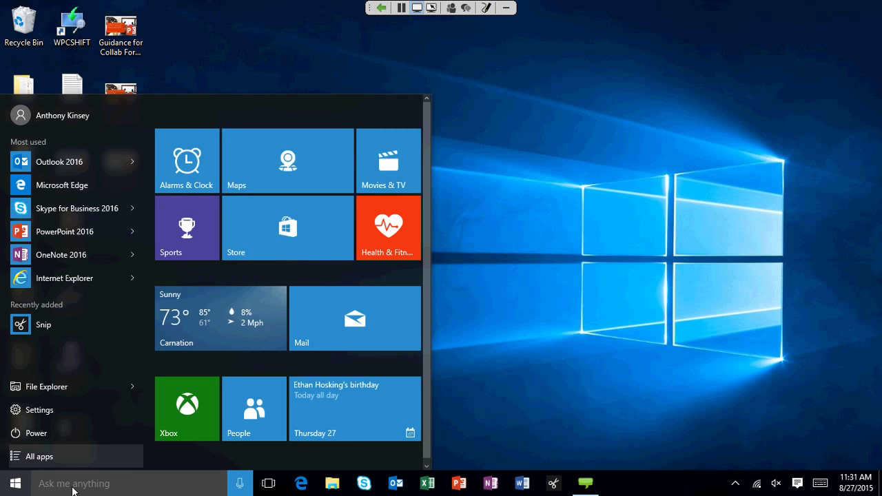
Browse the complete list of installed apps, jump by initial letter to an earlier section, and close the Start menu.
left_click(146, 456)
scroll(160, 210, "down", 15)
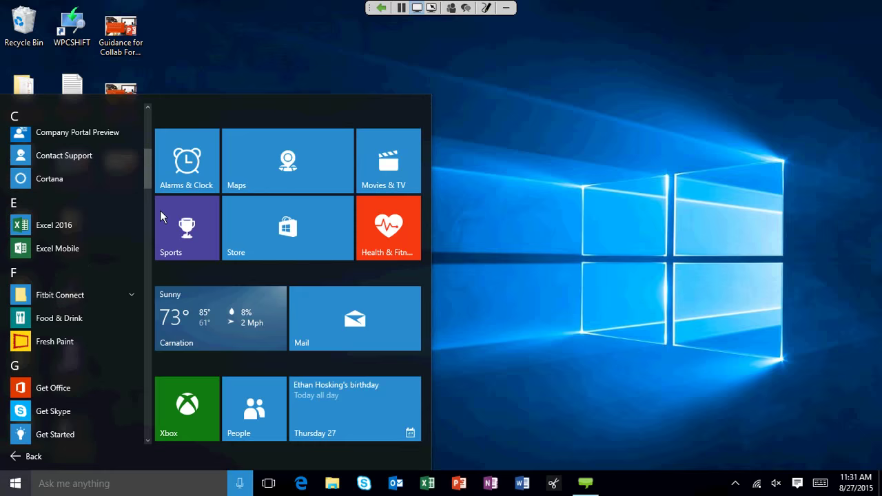
scroll(160, 274, "down", 15)
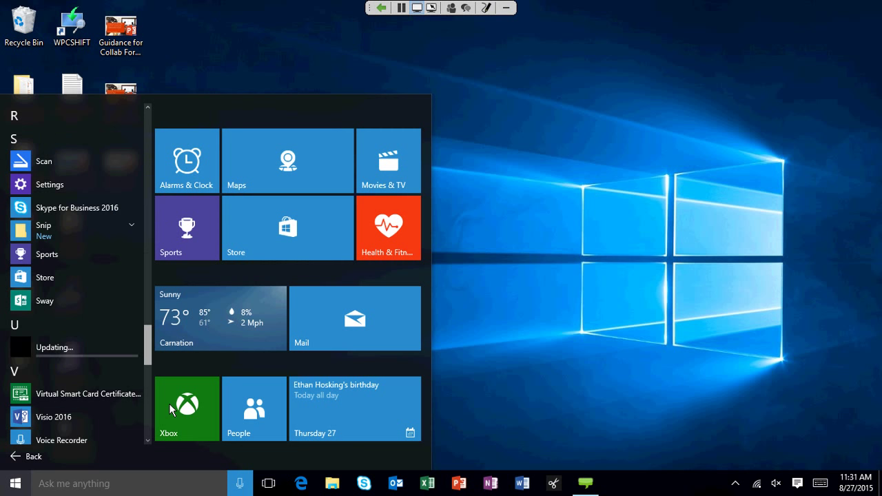
scroll(169, 403, "up", 3)
left_click(12, 327)
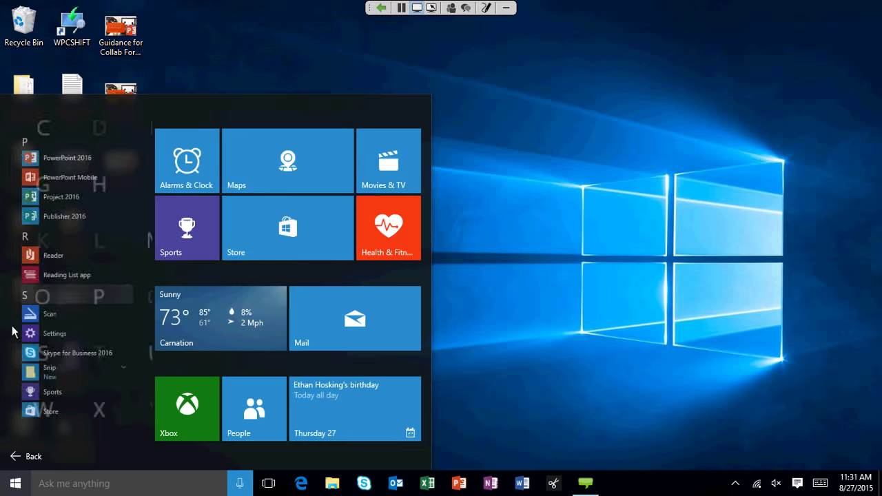
left_click(30, 205)
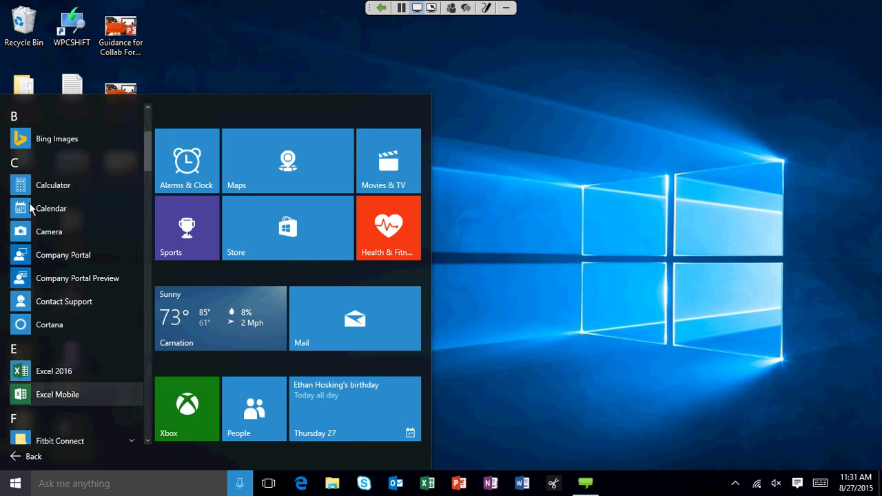
left_click(31, 456)
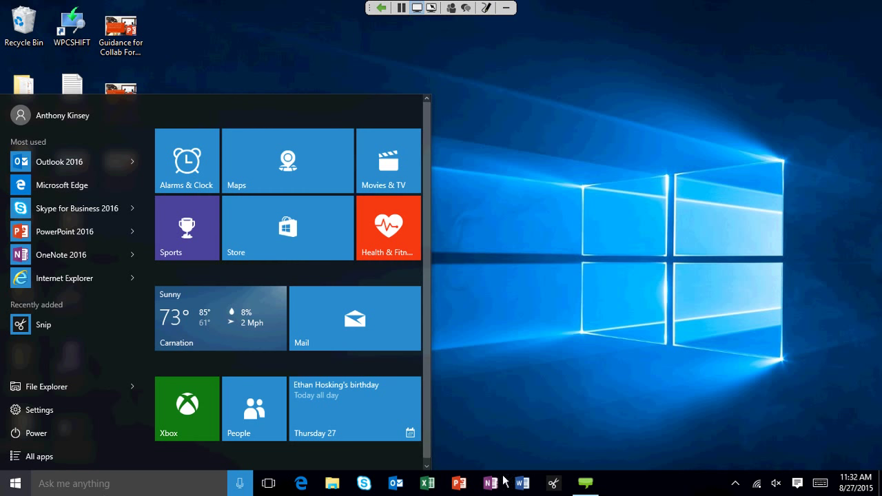
key("Escape")
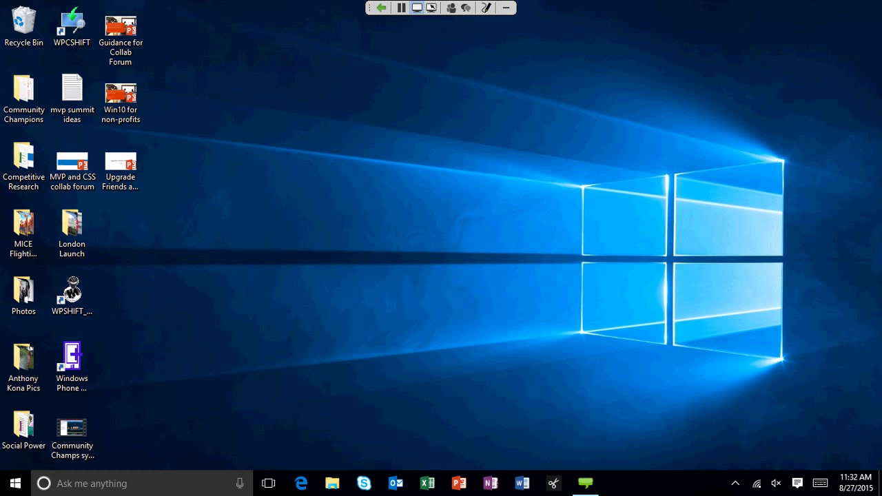
Open Cortana and review its daily cards, covering reminders, news, stocks, tips and weather, returning to the first card.
left_click(125, 484)
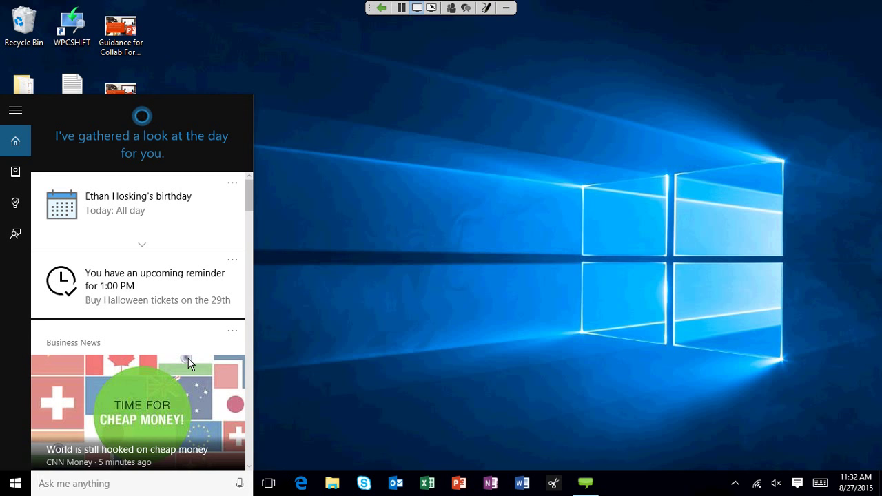
scroll(173, 348, "down", 5)
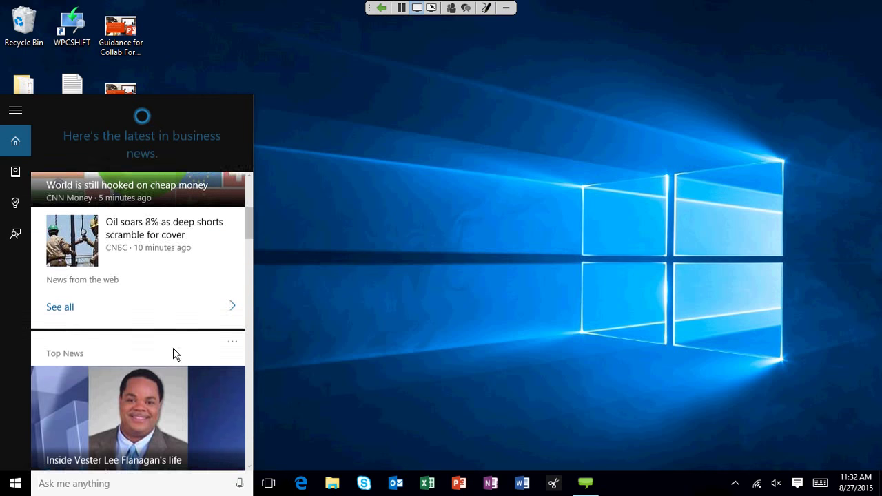
scroll(173, 348, "down", 8)
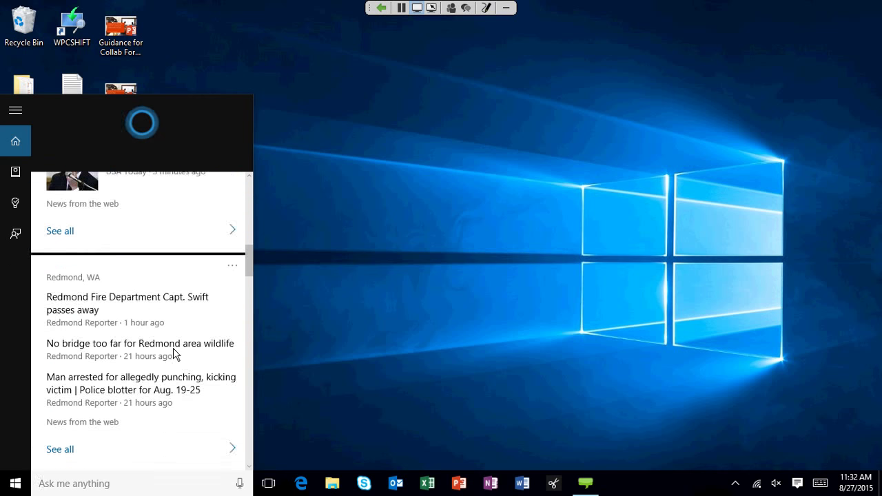
scroll(174, 352, "down", 6)
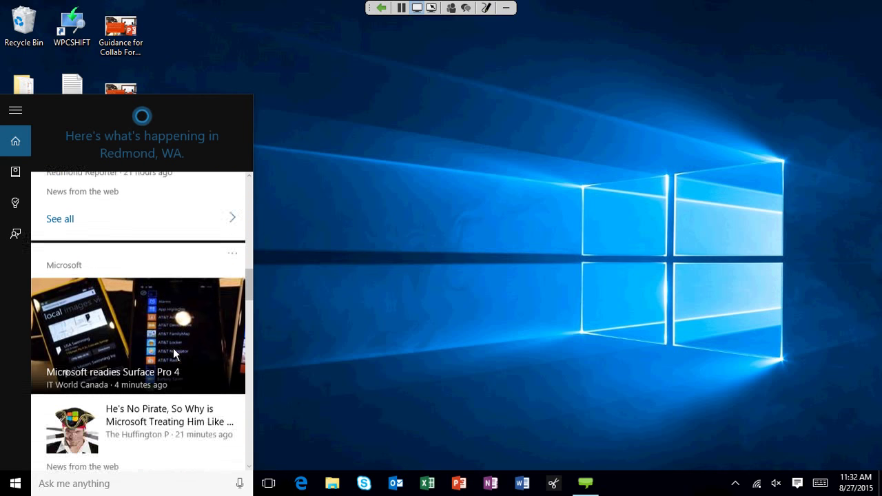
scroll(173, 348, "down", 2)
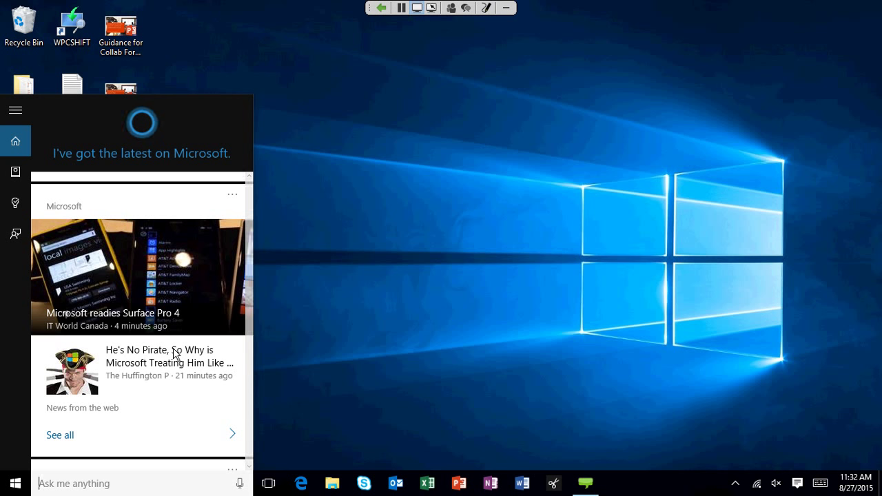
scroll(173, 354, "down", 5)
scroll(173, 354, "down", 2)
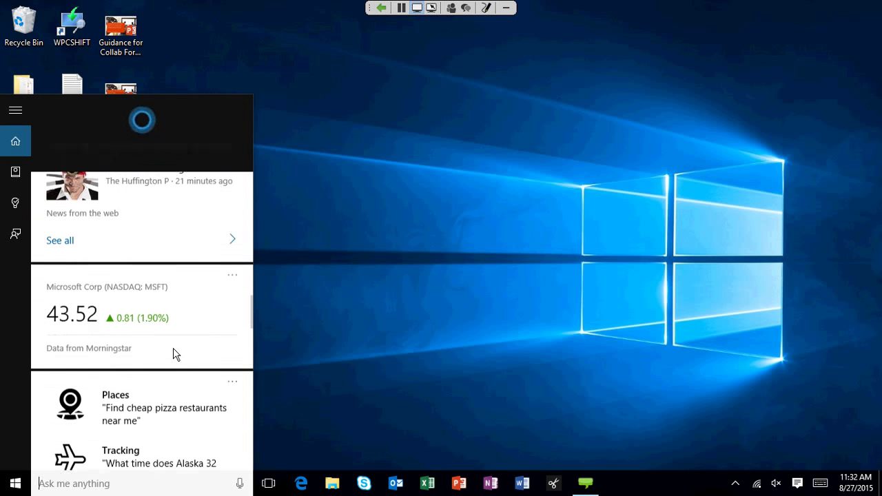
scroll(173, 354, "down", 1)
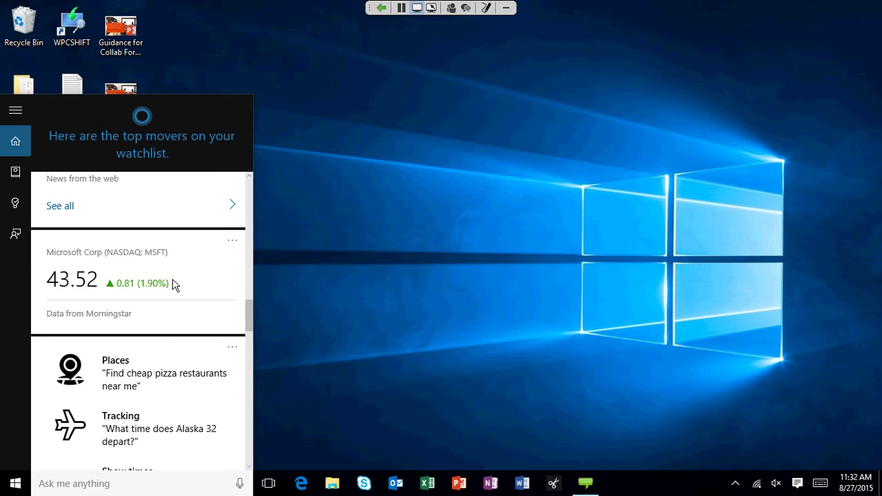
scroll(174, 286, "down", 3)
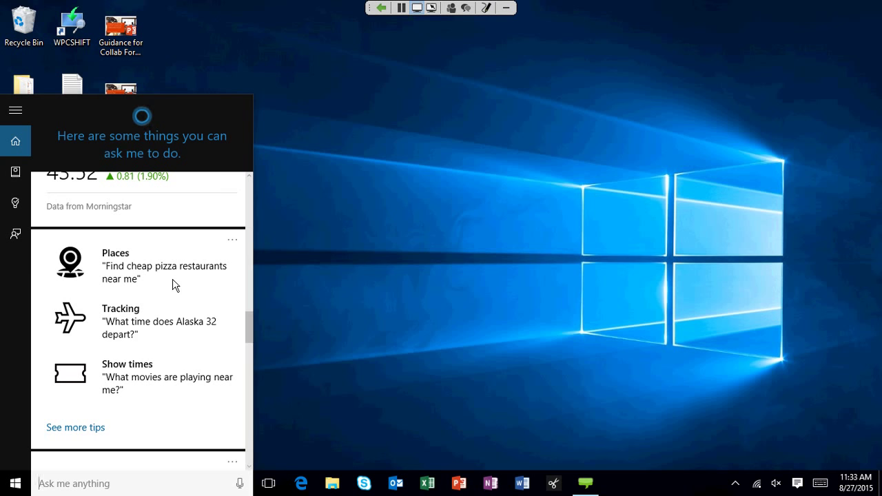
scroll(137, 331, "down", 2)
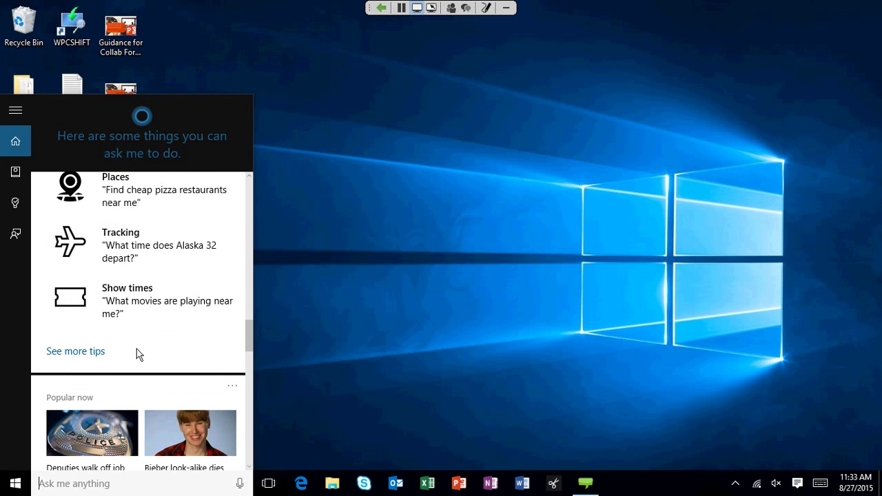
scroll(136, 350, "down", 5)
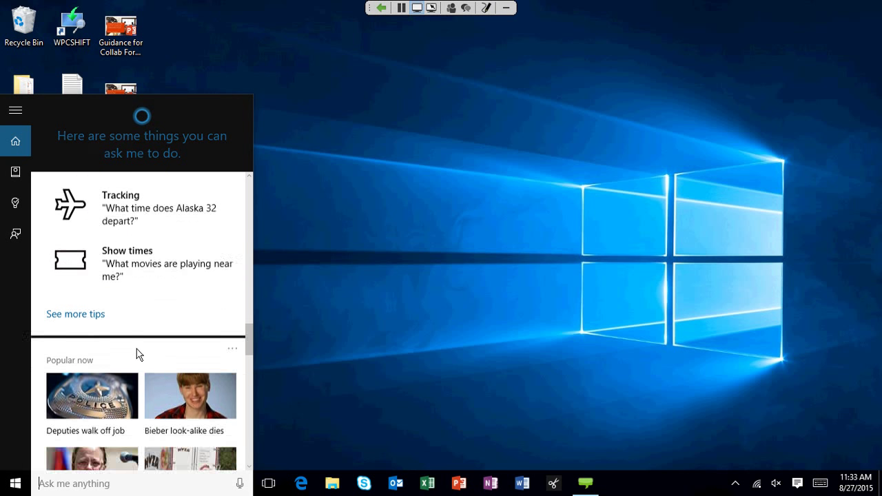
scroll(137, 353, "down", 1)
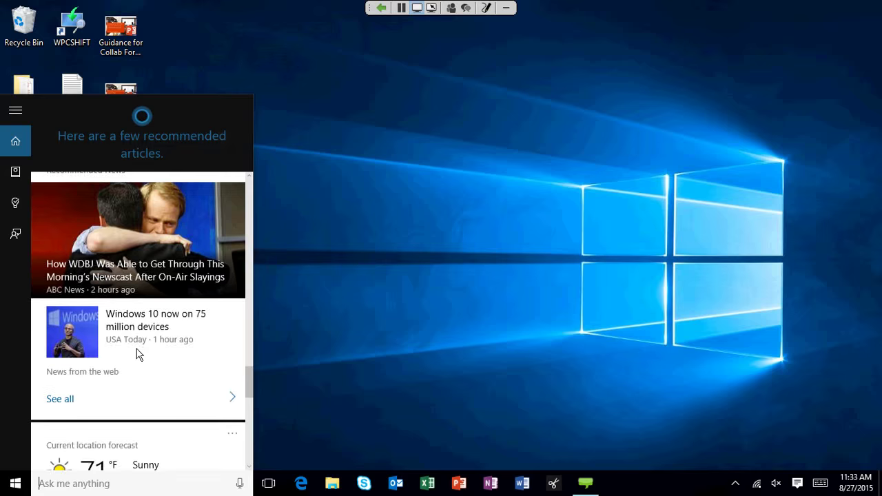
scroll(136, 353, "down", 4)
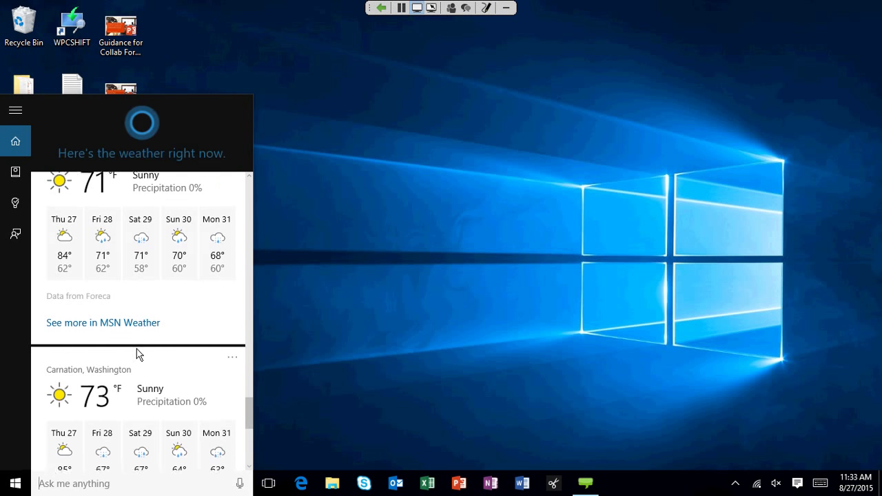
scroll(136, 353, "down", 3)
scroll(137, 353, "up", 10)
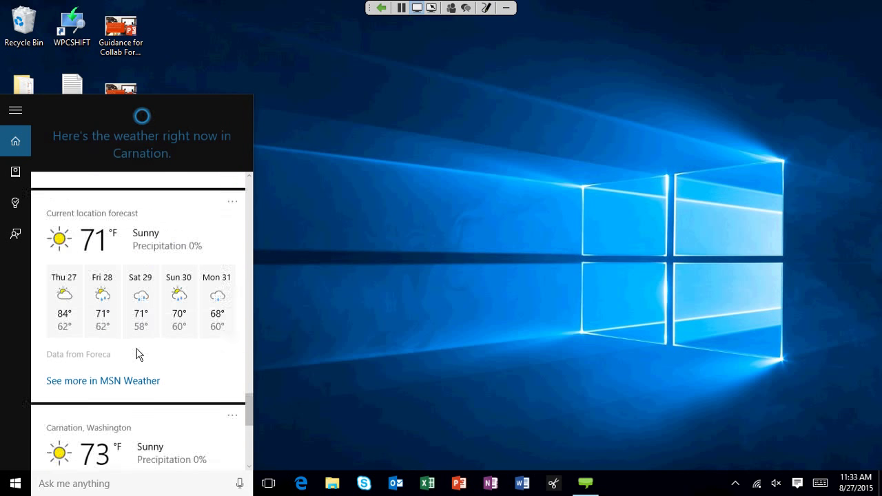
scroll(136, 353, "up", 3)
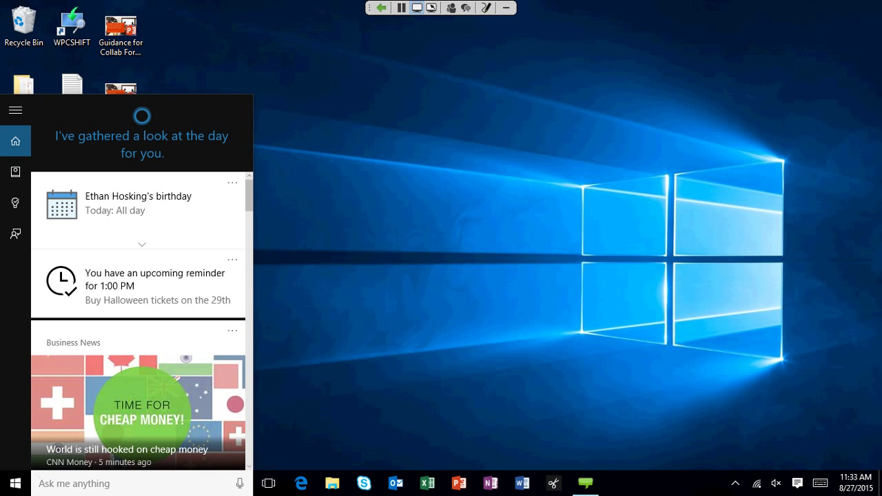
Search for "doc" in Cortana and clear the query.
type("doc")
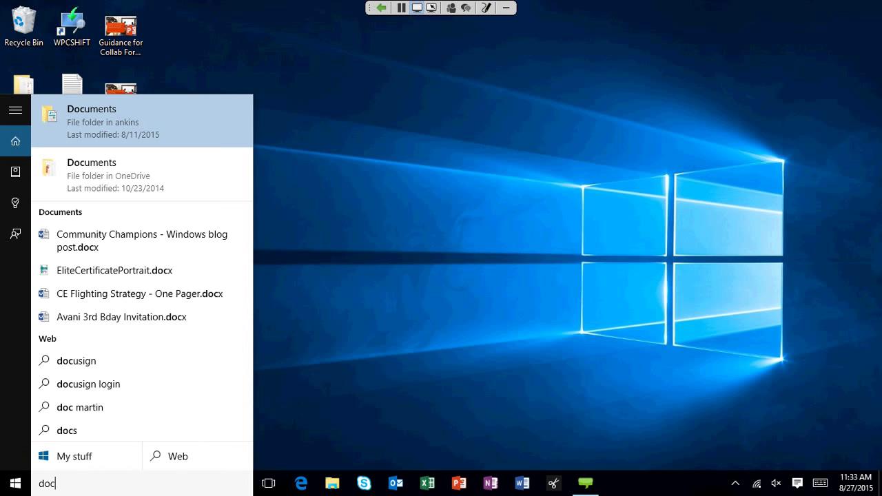
key("BackSpace")
key("BackSpace")
key("BackSpace")
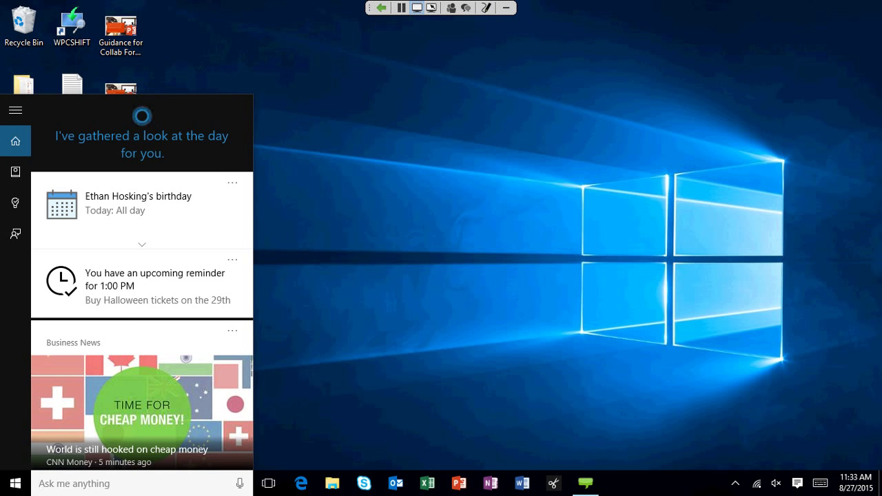
Ask Cortana "when is my next available" and dismiss the answer.
type("when is my next available")
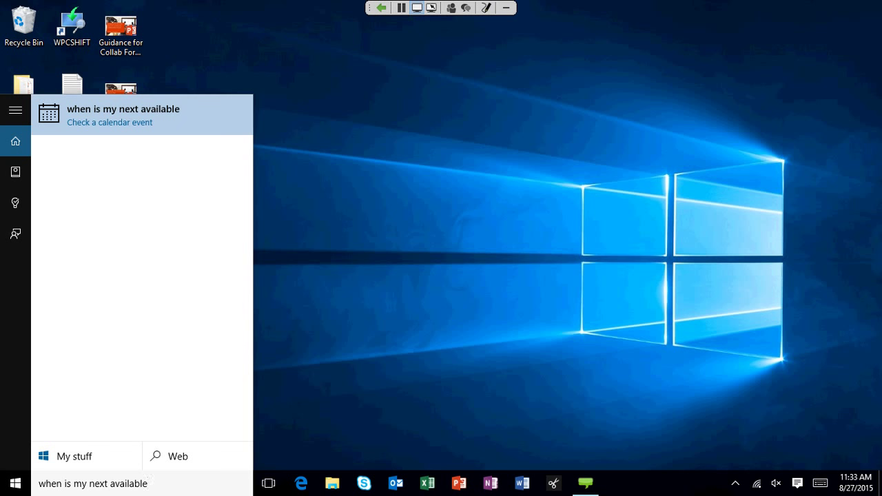
key("Return")
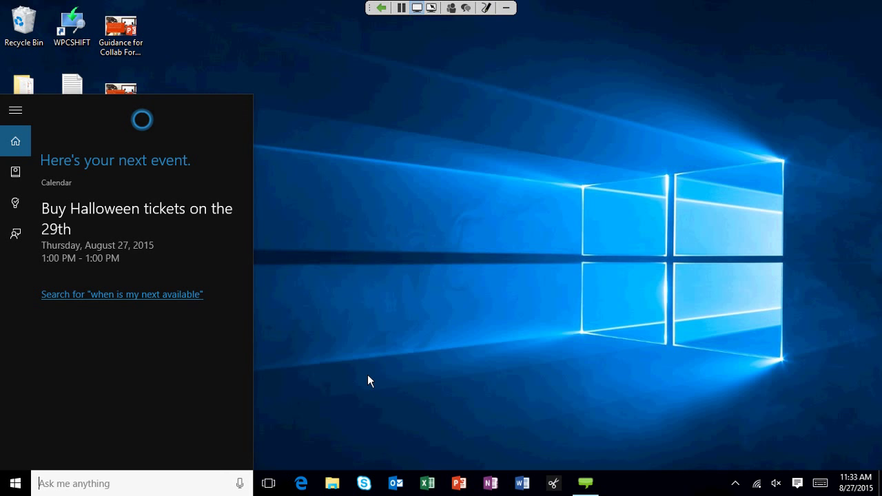
left_click(391, 429)
Reopen Cortana and enter the query "what's the weather today".
key("super+s")
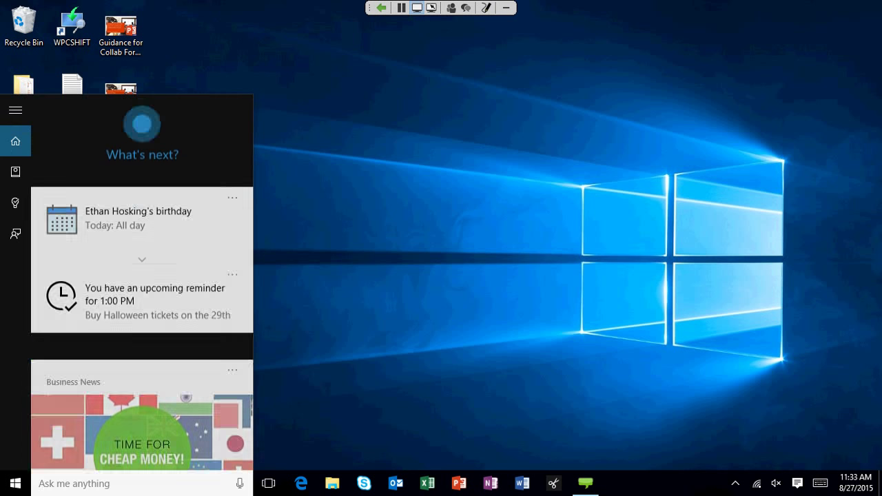
type("what's")
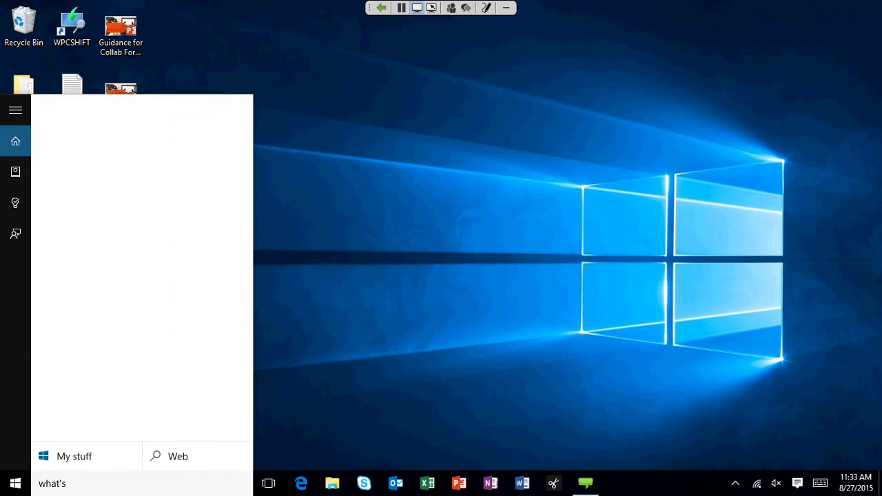
type(" the weather today")
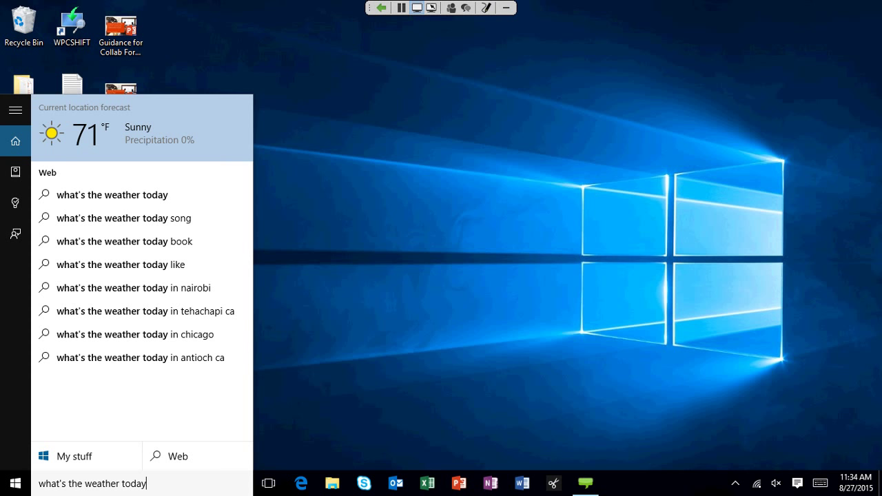
Replace the weather query with "show me pdfs" and run the document search.
key("ctrl+a")
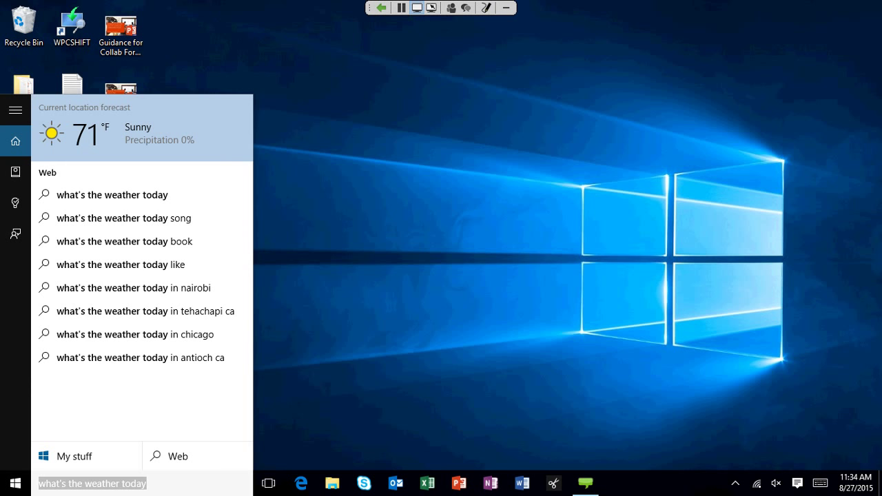
type("show me pdfs")
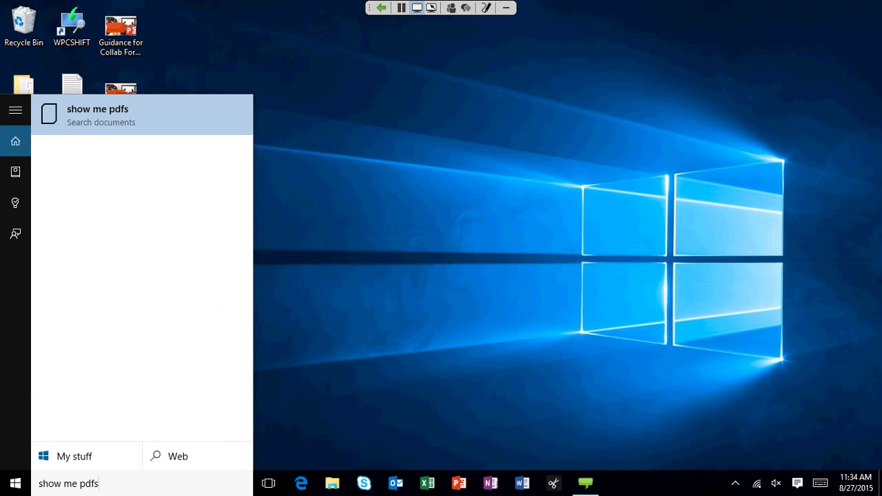
key("Return")
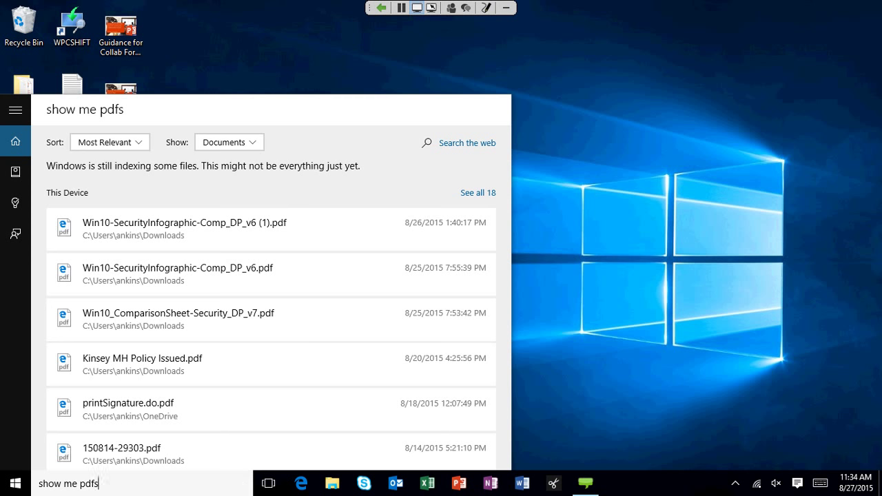
Narrow the document search to "show me pdfs from last week".
type("from ")
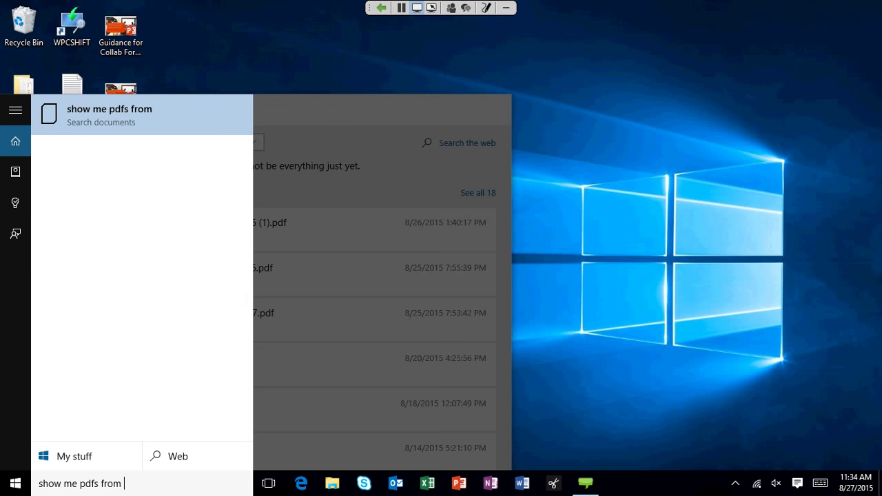
type("last week")
key("Return")
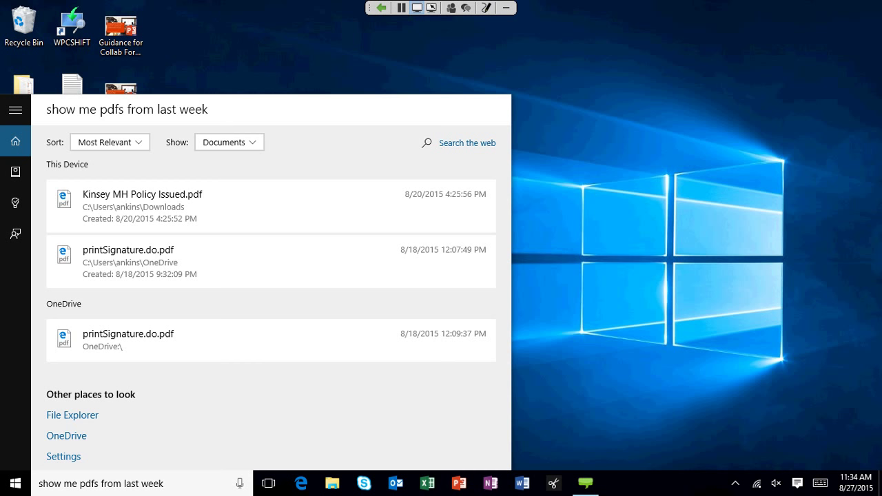
Have Cortana set a one-time reminder to send a pdf to a named contact next Tuesday at 5pm, and close Cortana.
key("ctrl+a")
key("Home")
key("ctrl+shift+Right")
type("re")
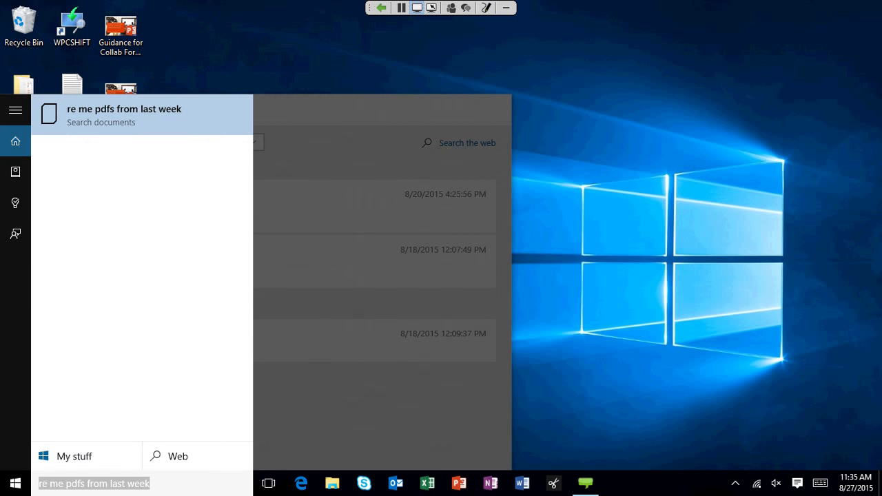
type("remind me to send")
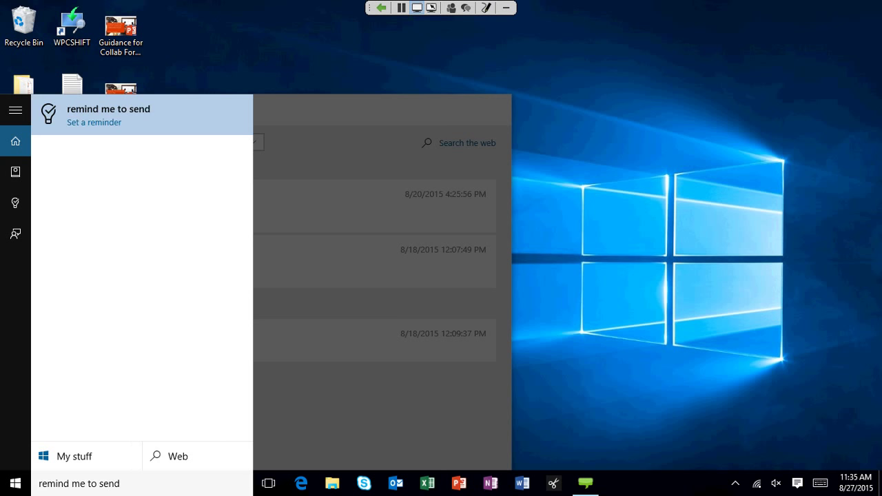
type(" pdf to Tom next")
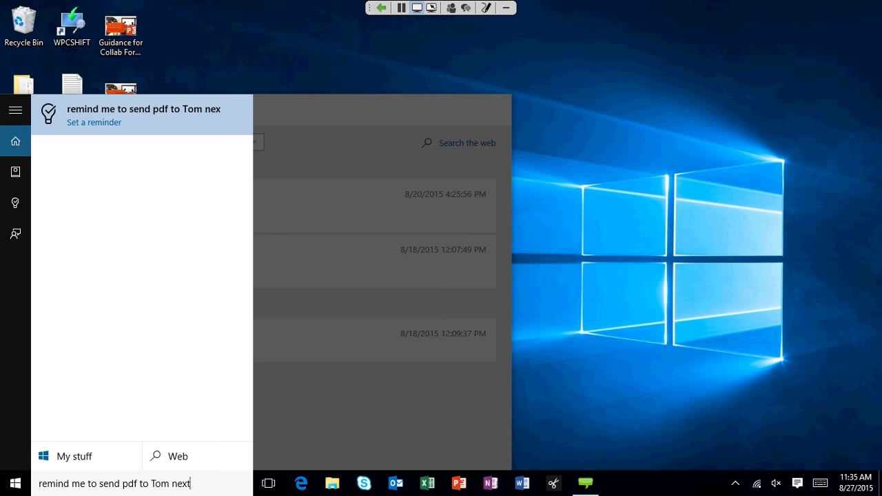
type(" Tuesday 5pm")
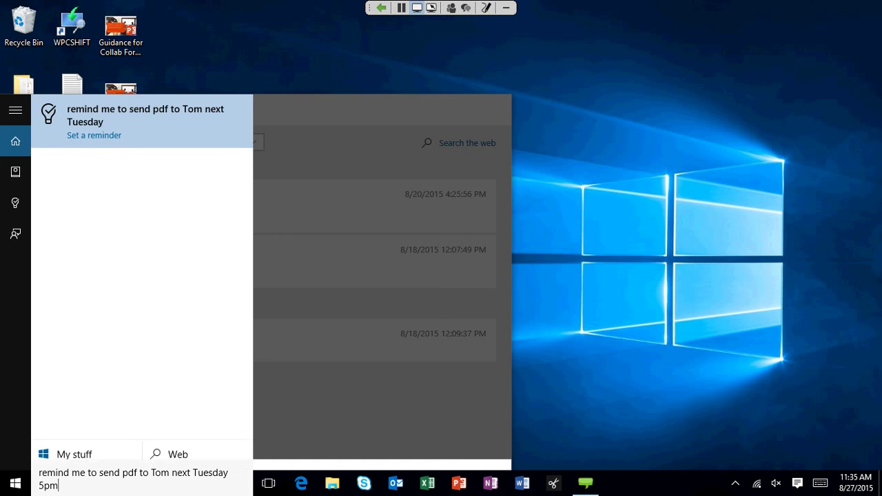
key("Return")
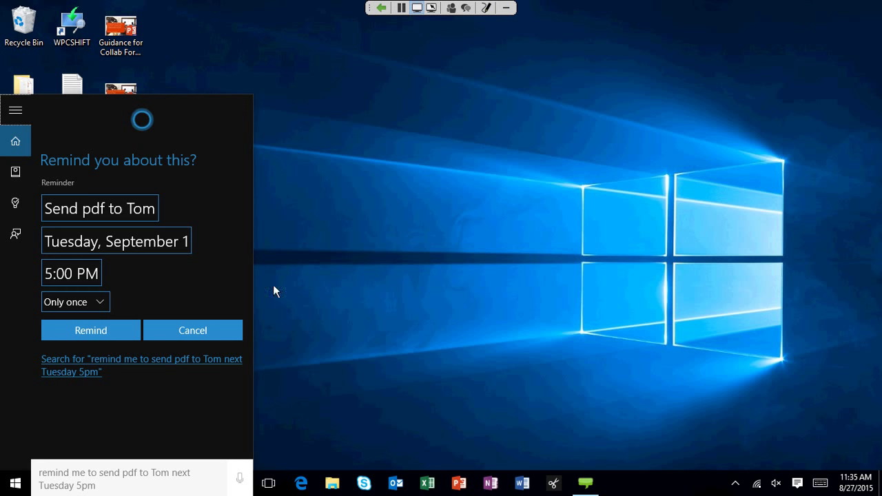
left_click(114, 330)
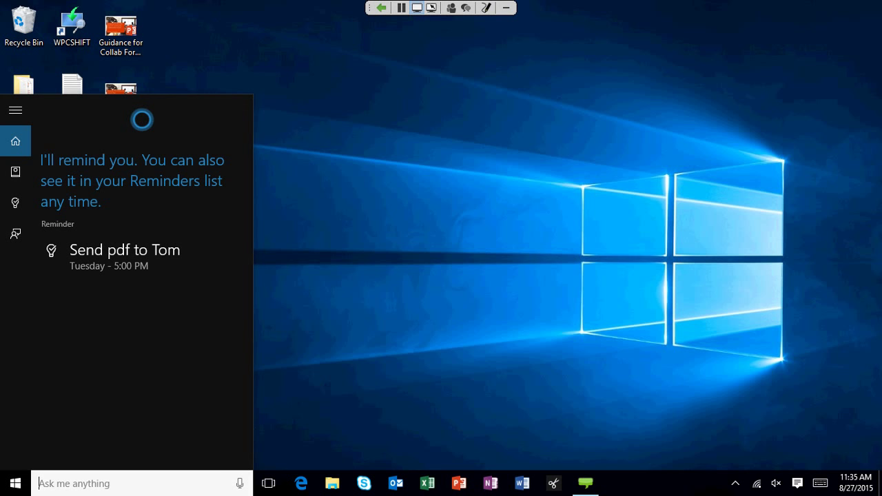
left_click(331, 444)
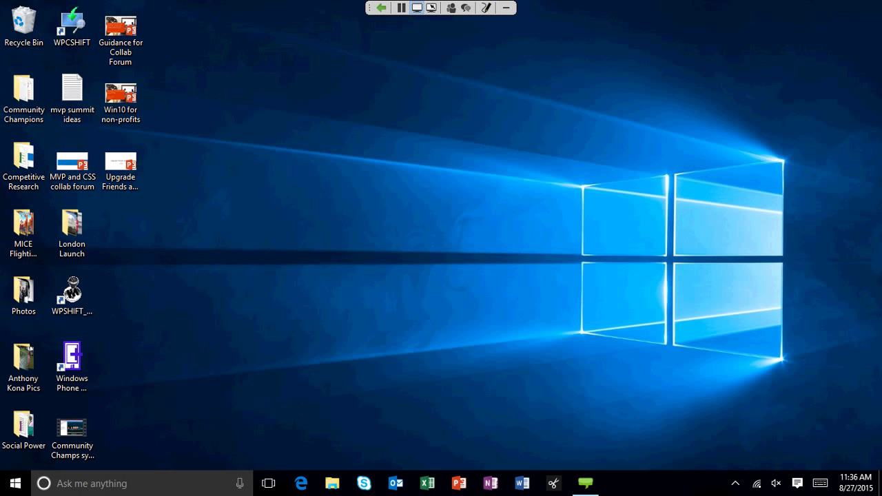
Reopen Cortana and look up "search" among the user's own files and content.
key("super+s")
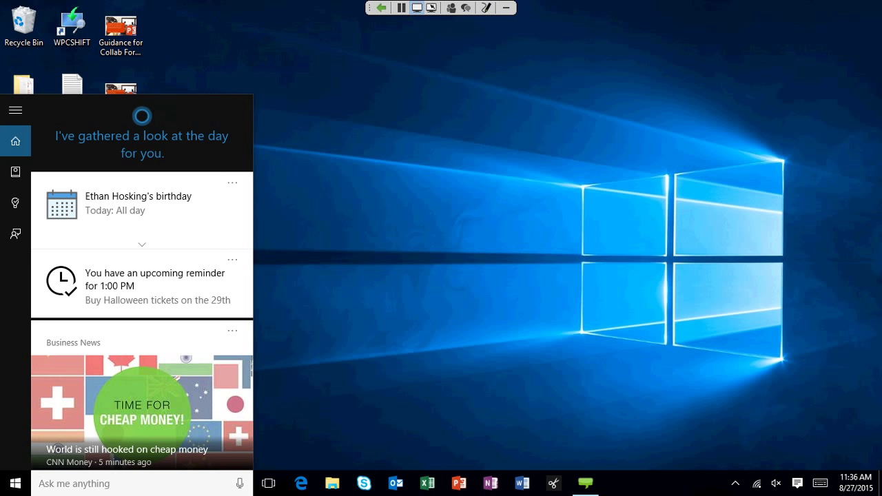
type("search")
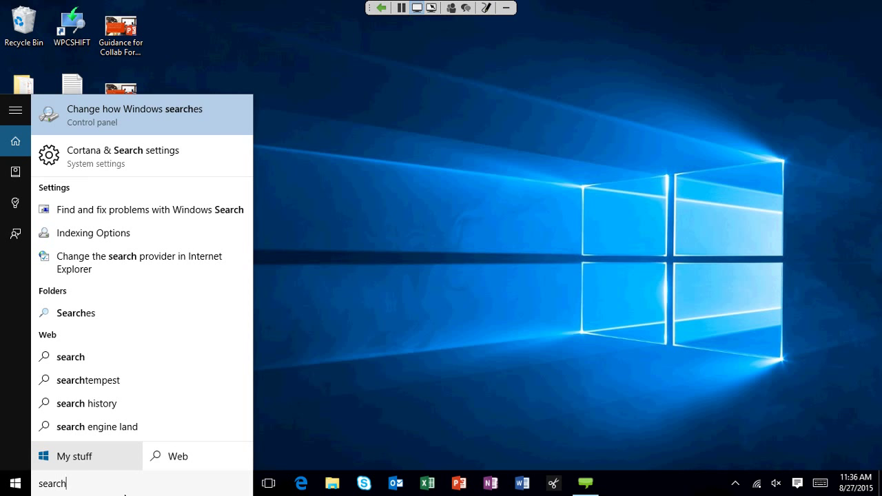
left_click(124, 466)
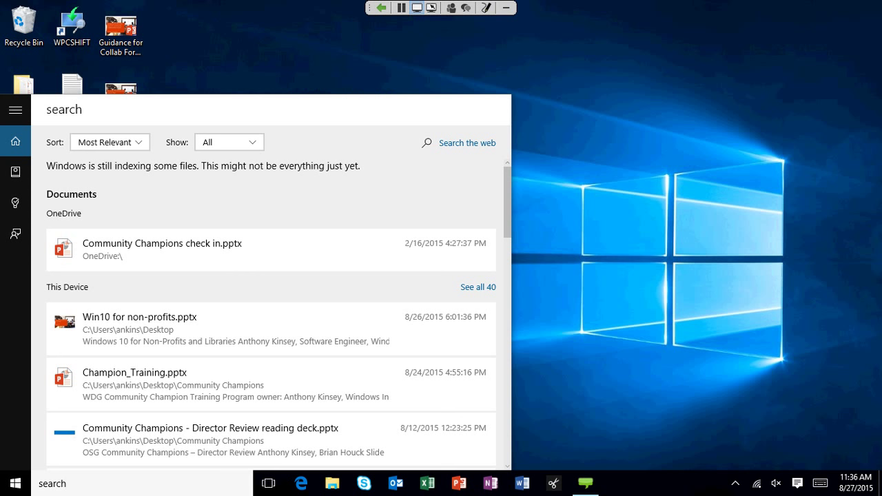
key("ctrl+a")
key("BackSpace")
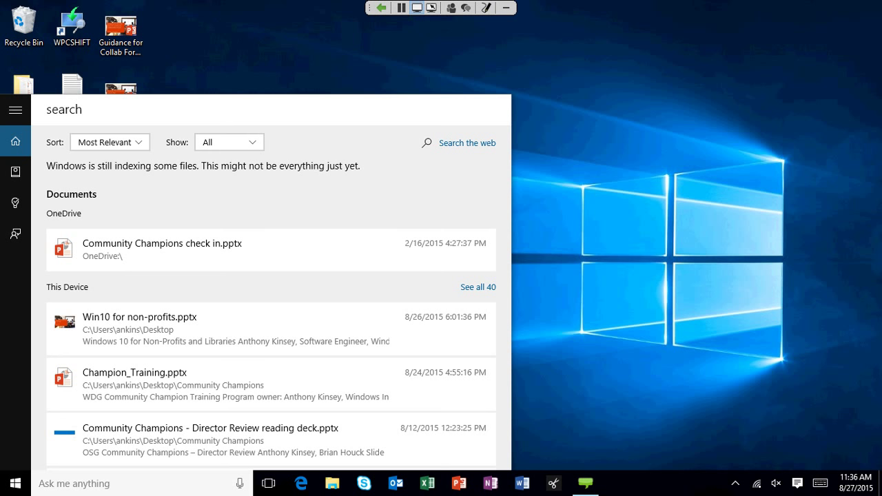
type("bou")
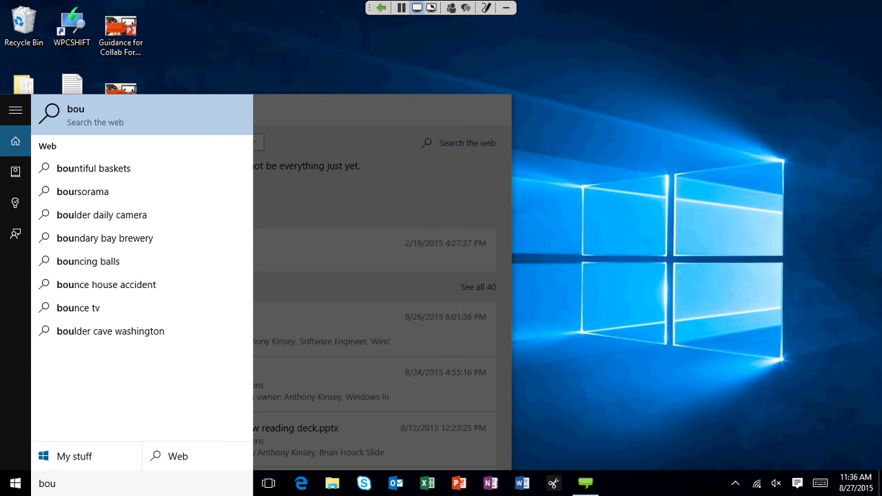
type("n")
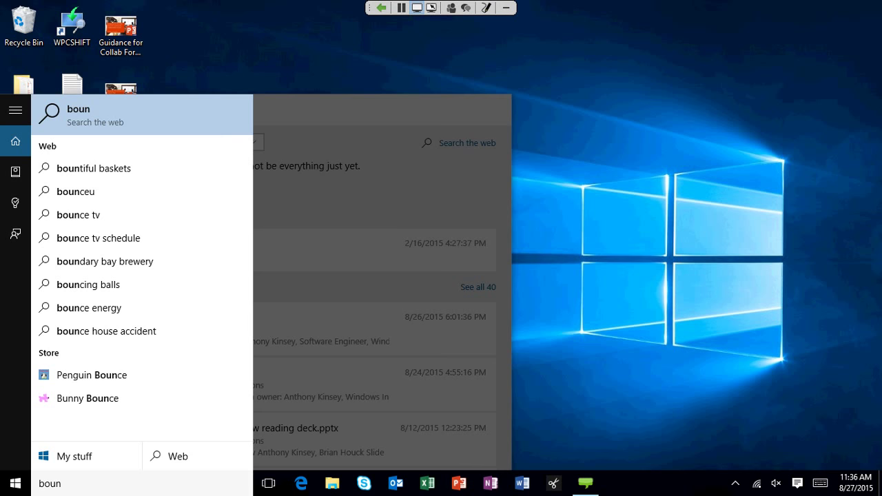
key("BackSpace")
key("BackSpace")
key("BackSpace")
key("BackSpace")
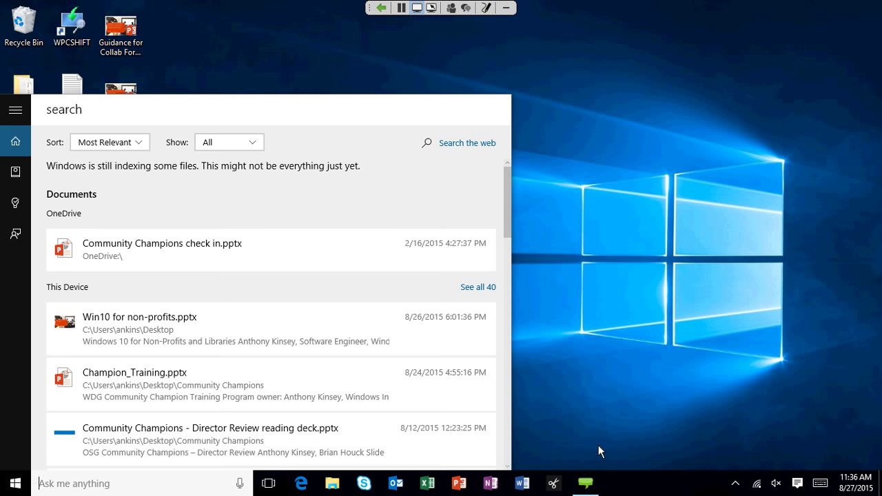
key("Escape")
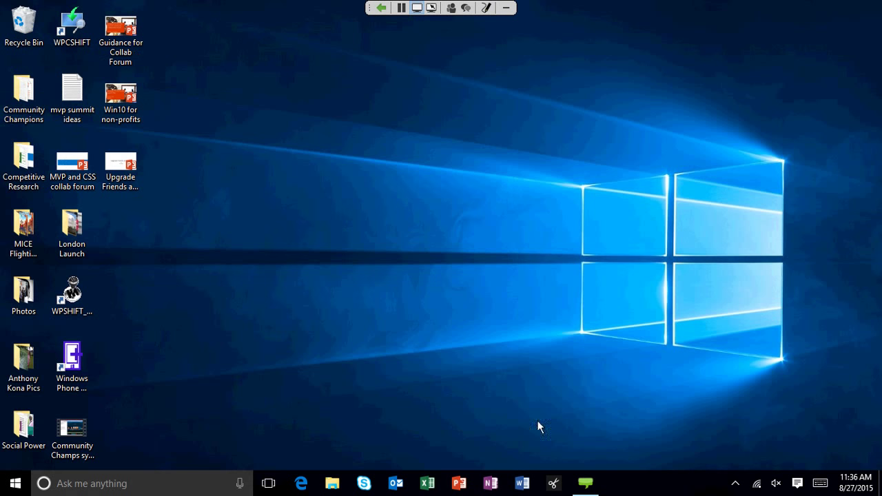
Switch to Microsoft Edge, look over the start page's news feed and go to msn.com.
left_click(302, 483)
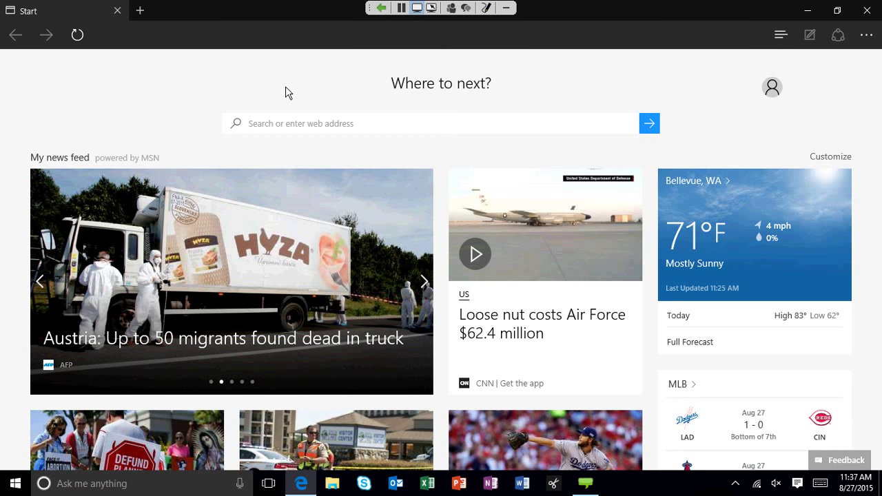
left_click(304, 133)
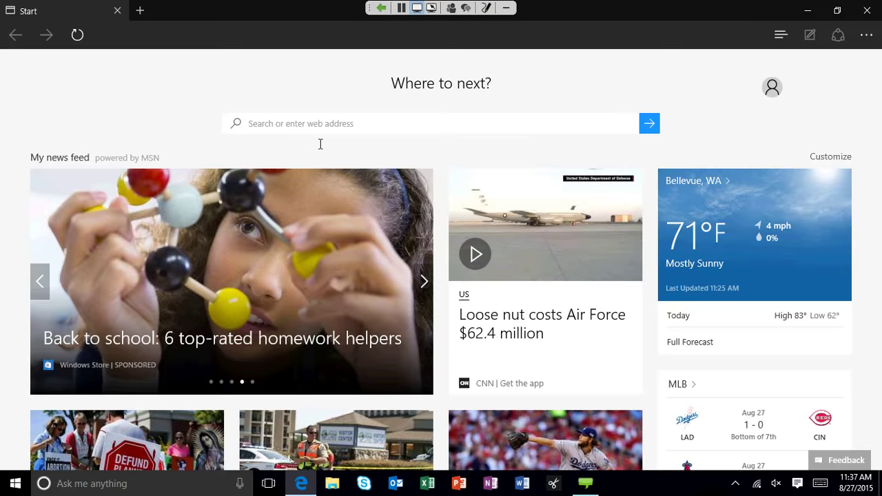
scroll(358, 236, "down", 3)
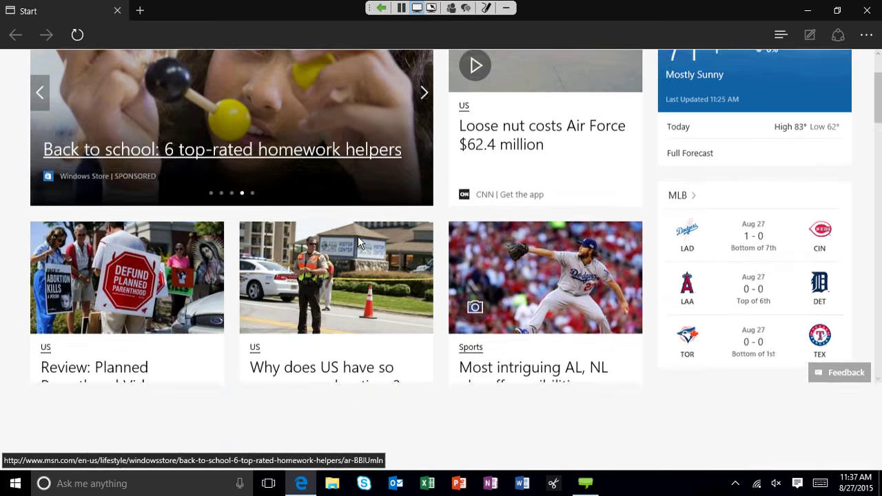
scroll(358, 236, "down", 2)
scroll(358, 236, "up", 5)
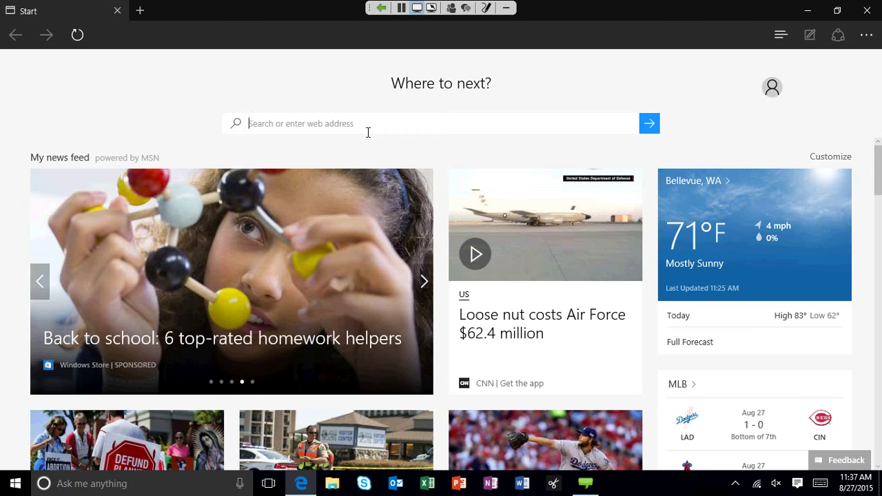
type("msn.com")
key("Return")
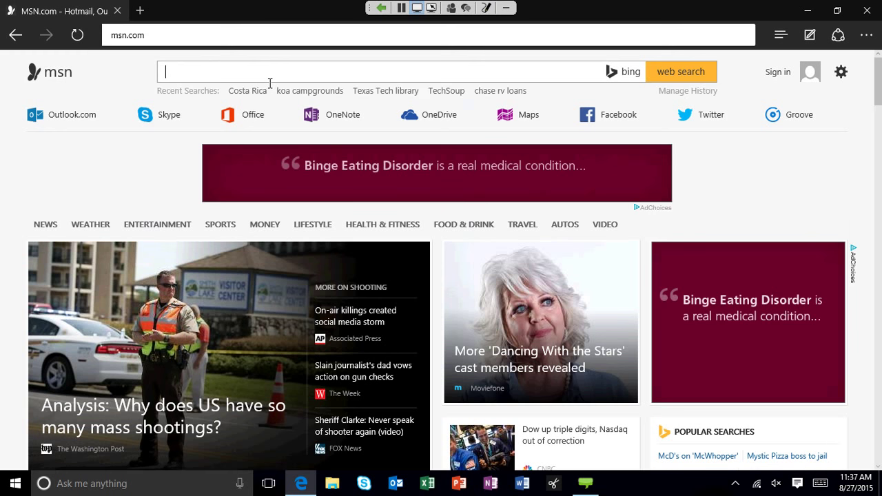
Run a web search for "seattle weather" from the address field using the instant weather answer.
left_click(241, 39)
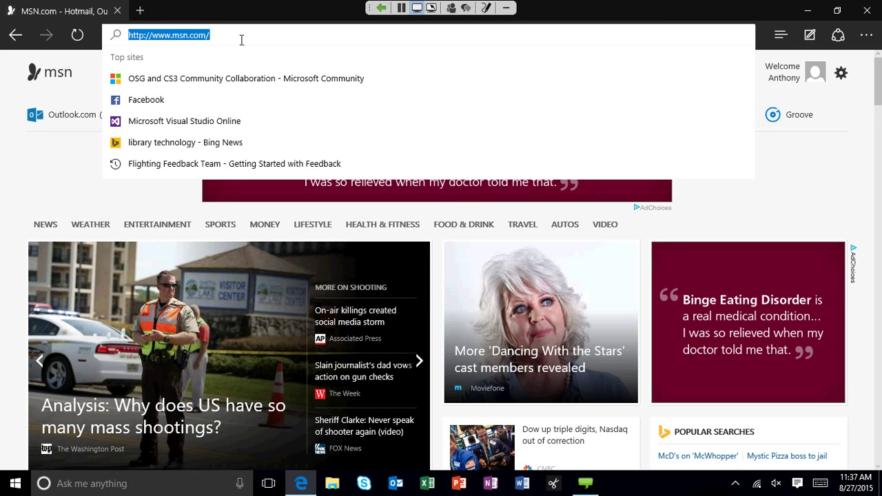
type("seattle weather")
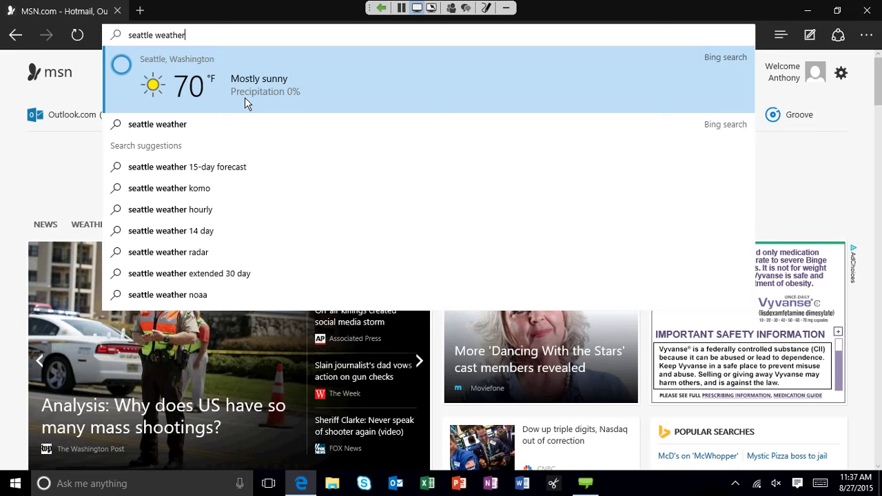
left_click(134, 82)
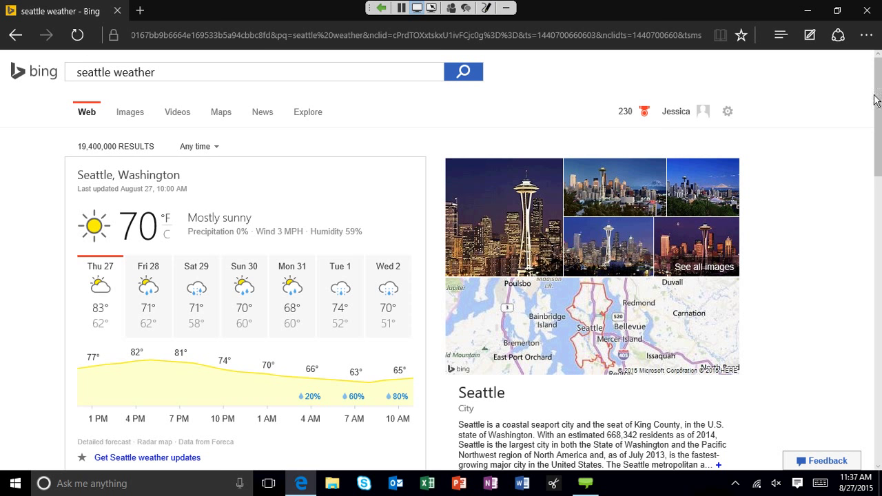
Start a web note on the weather page and circle the Fri 28 and Sat 29 forecasts with the yellow highlighter.
left_click(877, 39)
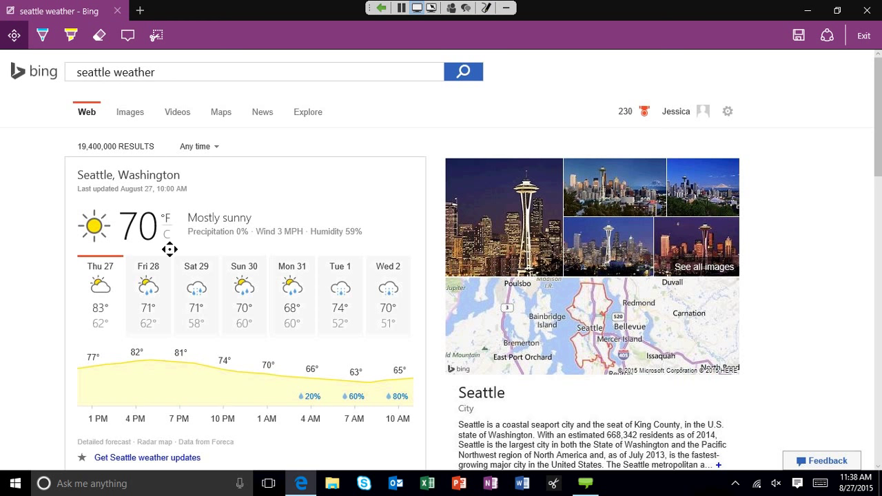
left_click(77, 43)
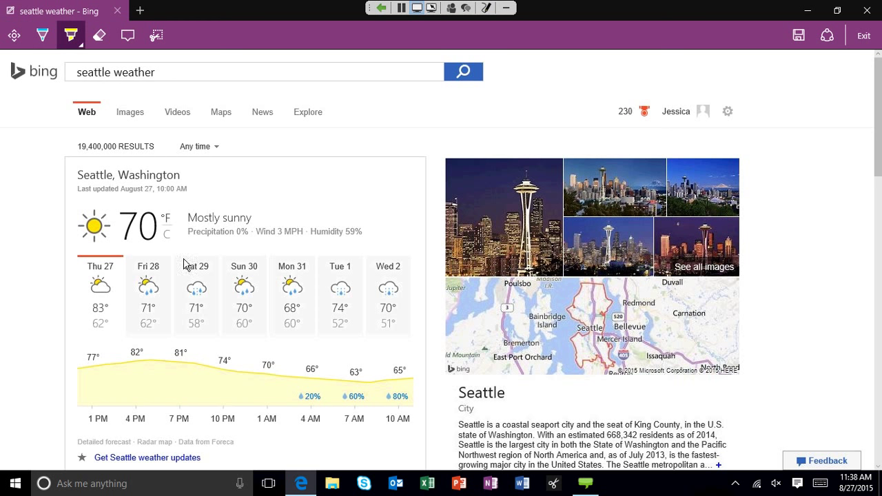
mouse_move(128, 293)
left_mouse_down()
mouse_move(161, 251)
mouse_move(241, 283)
mouse_move(219, 322)
mouse_move(128, 304)
mouse_move(131, 279)
left_mouse_up()
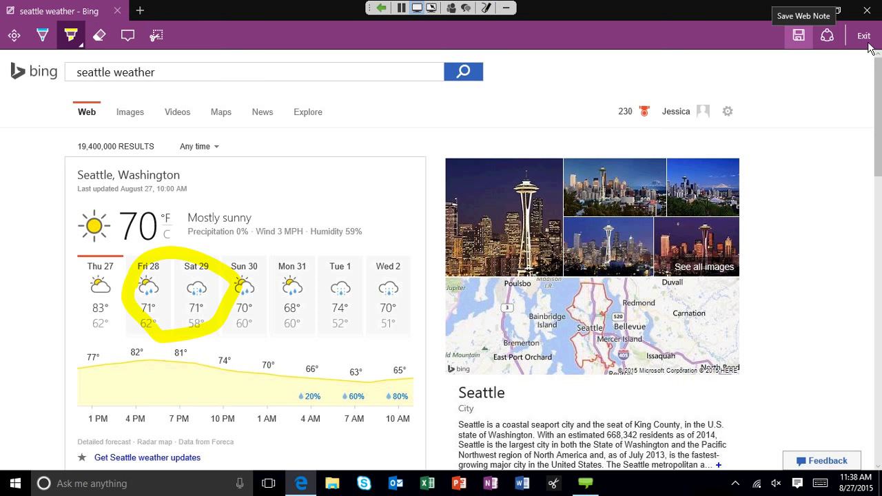
Try sharing the web note through Mail from the first Outlook account, add a contact as recipient, and dismiss the draft.
left_click(827, 35)
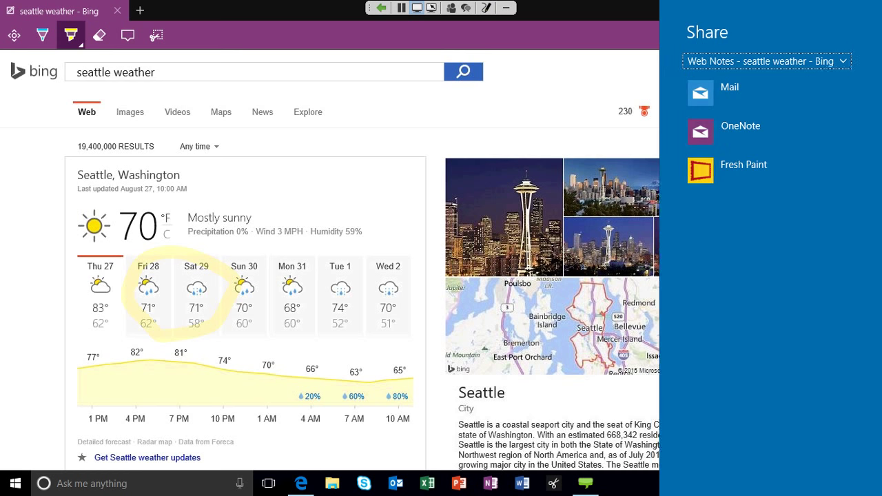
left_click(802, 99)
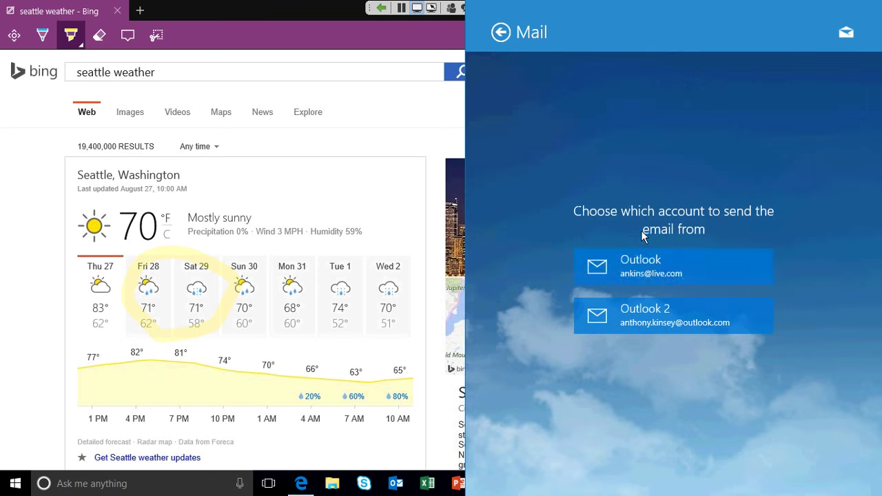
left_click(693, 279)
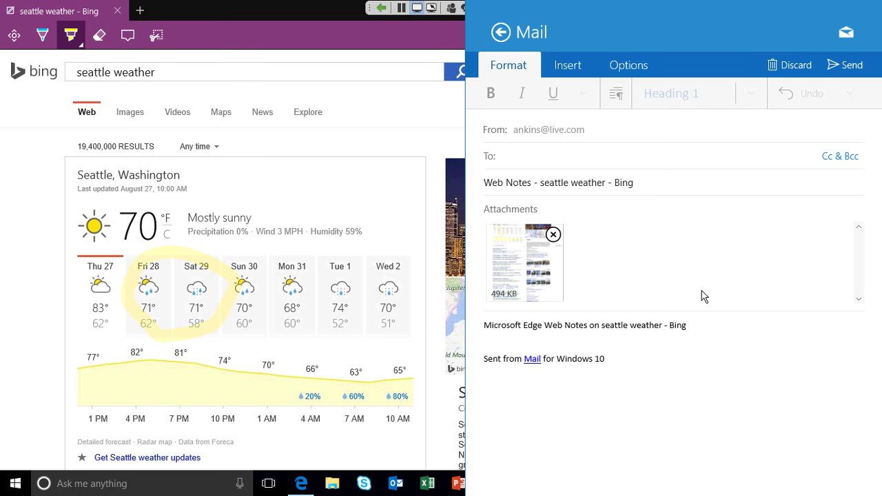
type("je")
key("Return")
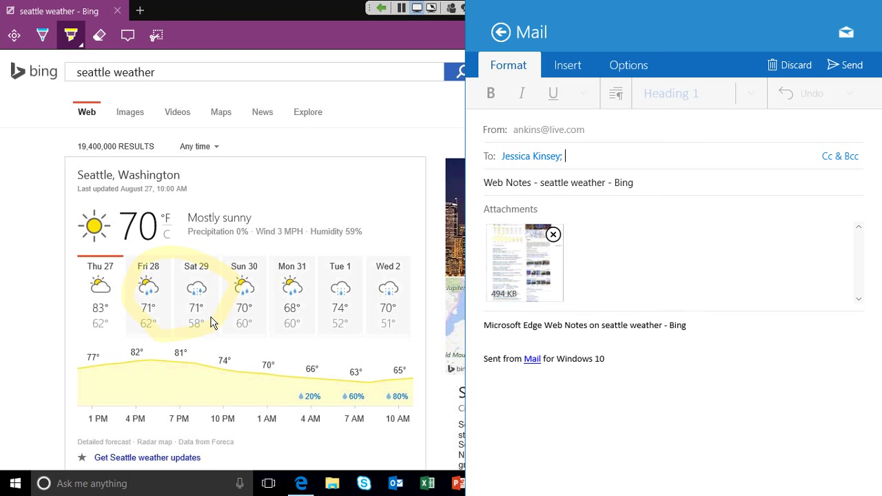
left_click(30, 368)
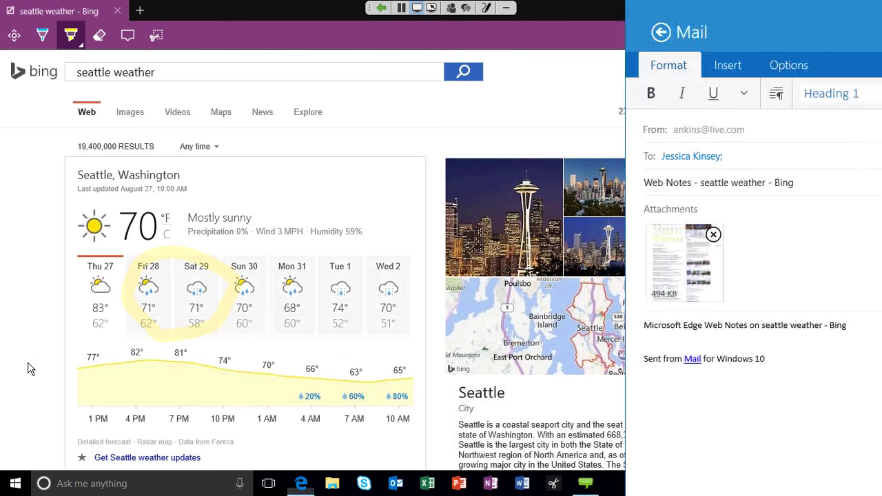
Add a blank typed-note box to the web note beside the Tue 1 forecast.
scroll(39, 372, "down", 3)
scroll(39, 366, "down", 2)
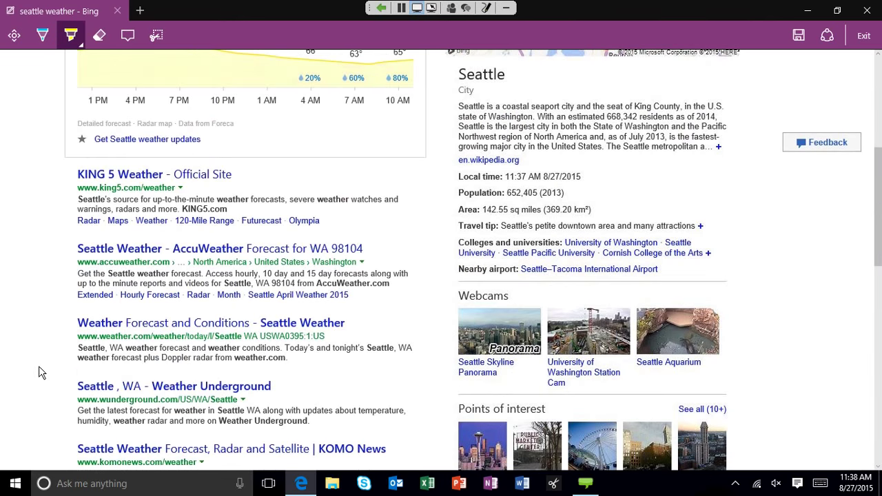
scroll(38, 366, "up", 5)
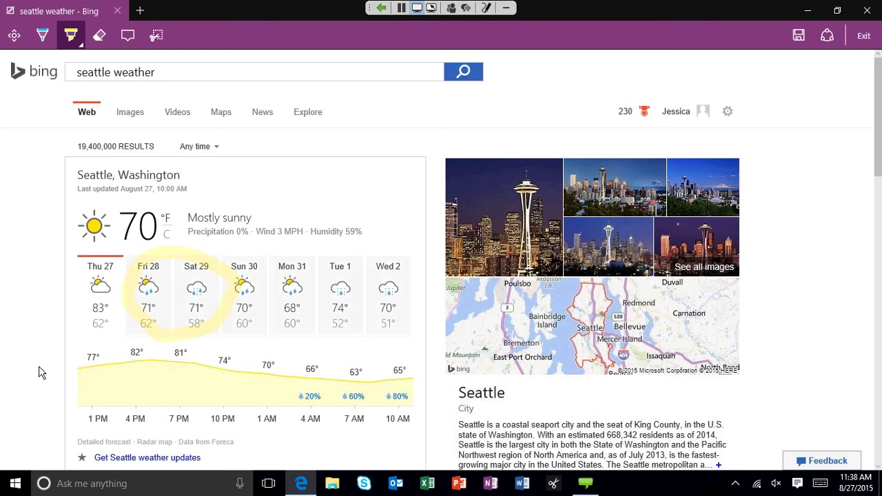
left_click(140, 37)
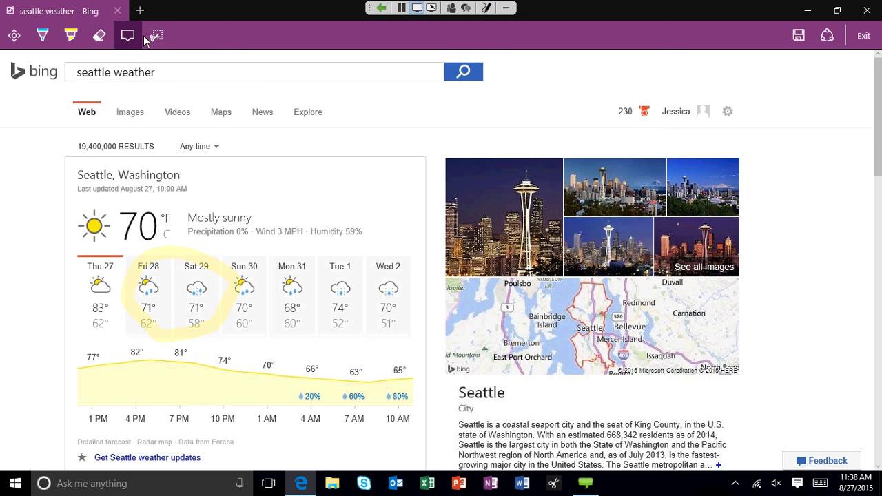
left_click(365, 262)
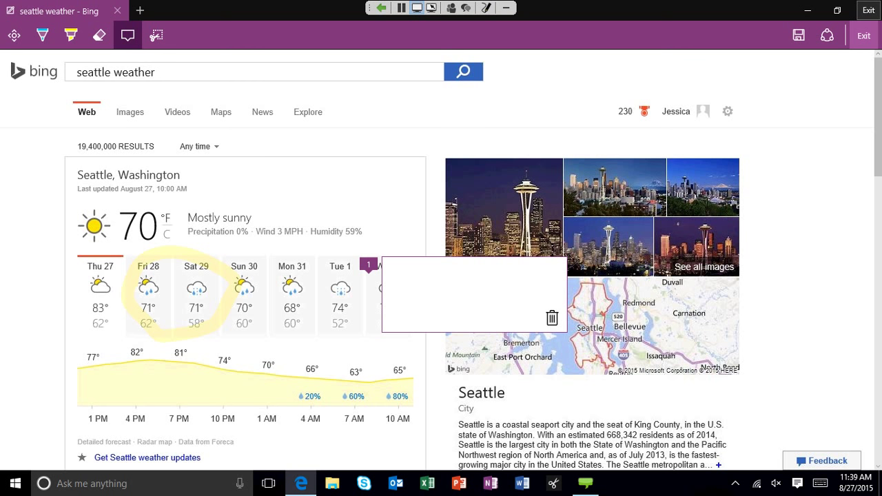
Exit the web note without saving it and skim the Seattle weather search results.
left_click(869, 10)
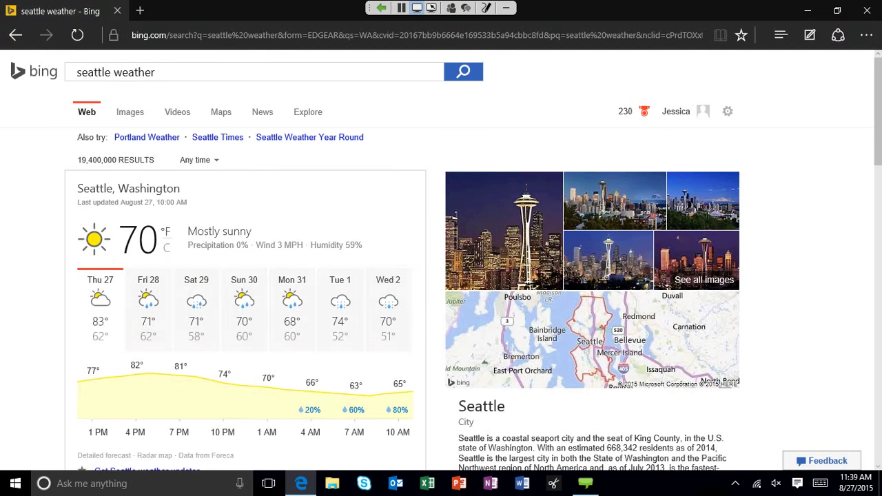
scroll(858, 269, "down", 1)
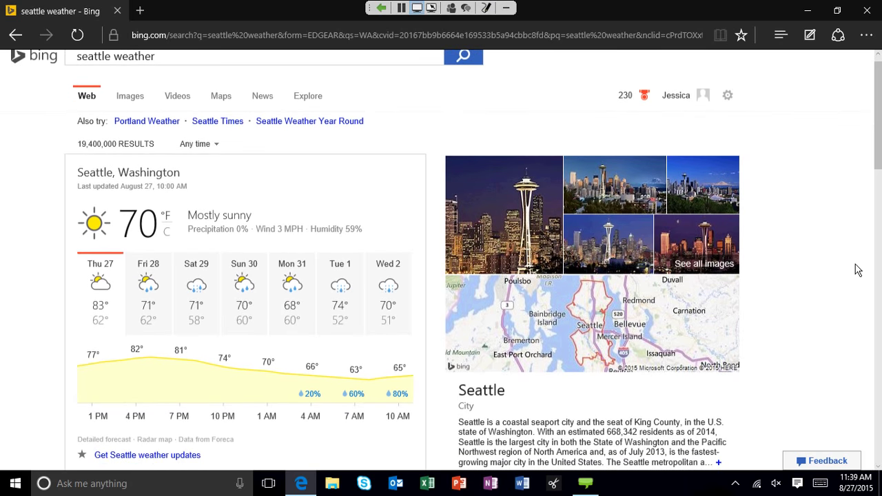
scroll(857, 269, "down", 2)
scroll(857, 270, "down", 3)
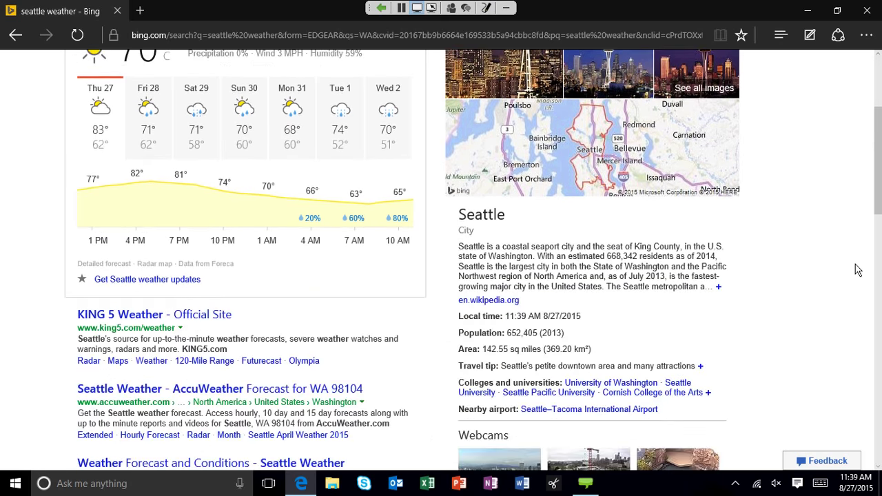
scroll(857, 270, "down", 1)
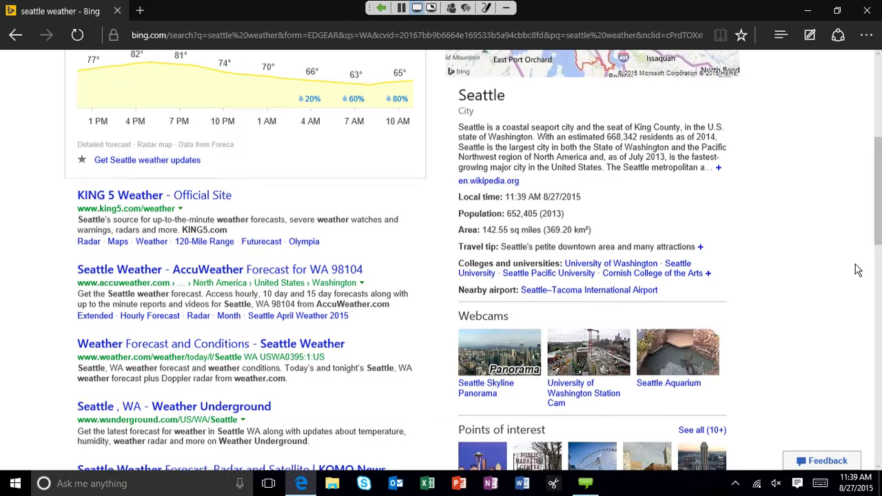
scroll(857, 270, "up", 5)
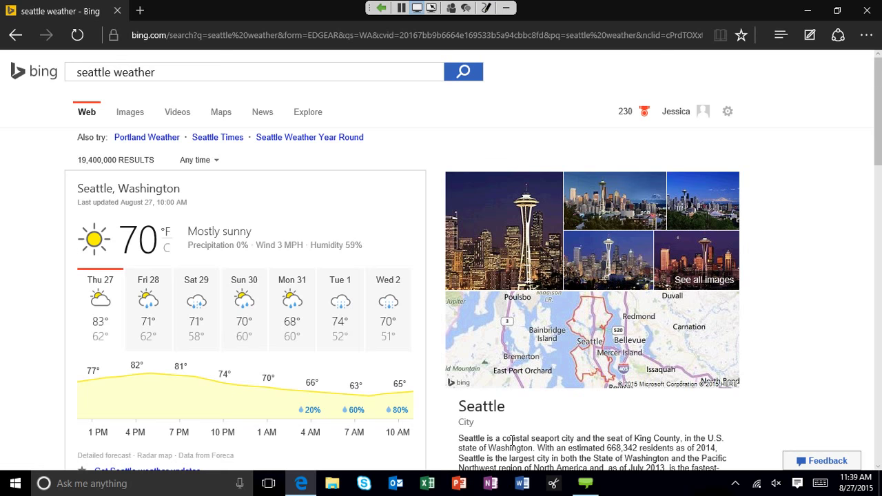
Add the page to the reading list as "seattle weather - Bing" and check the reading list for it.
left_click(781, 34)
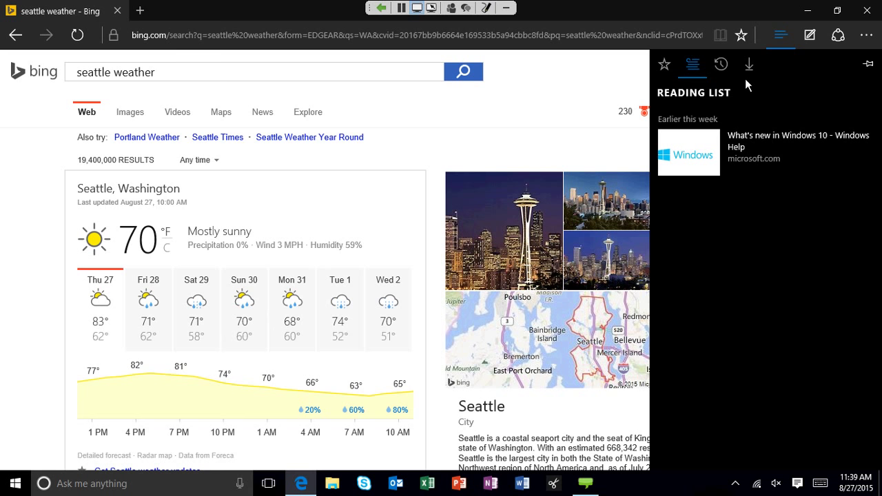
left_click(802, 40)
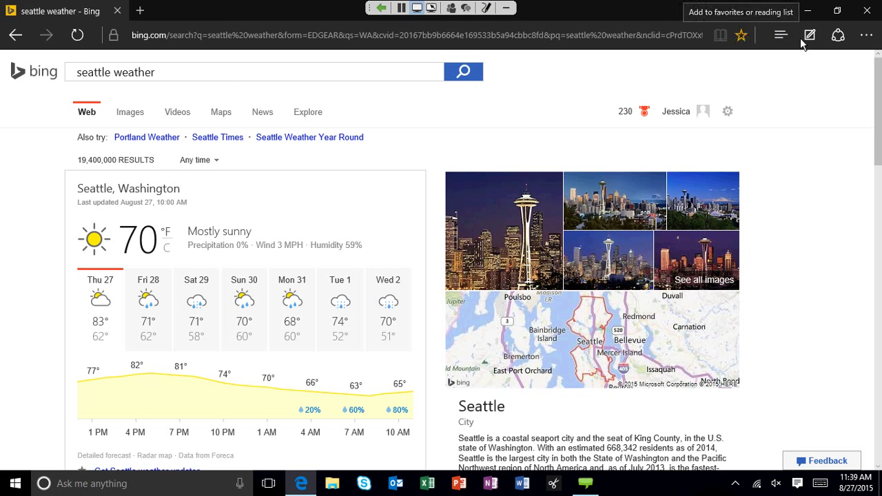
key("ctrl+d")
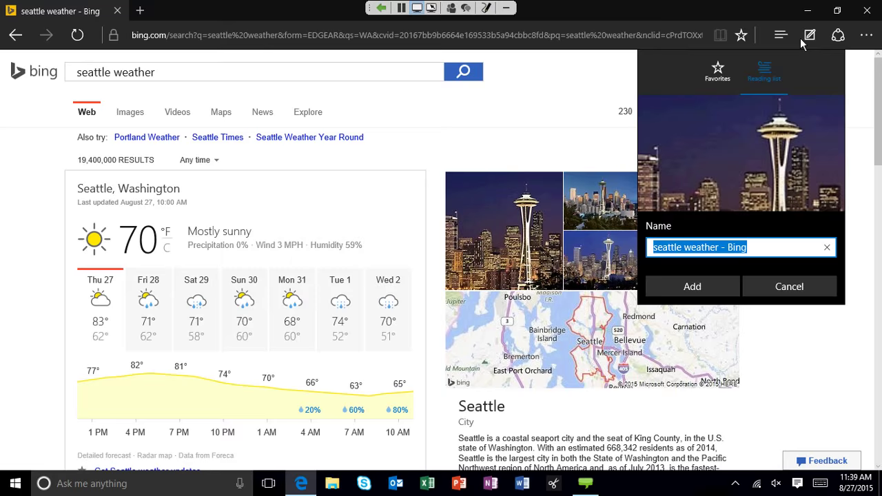
left_click(768, 294)
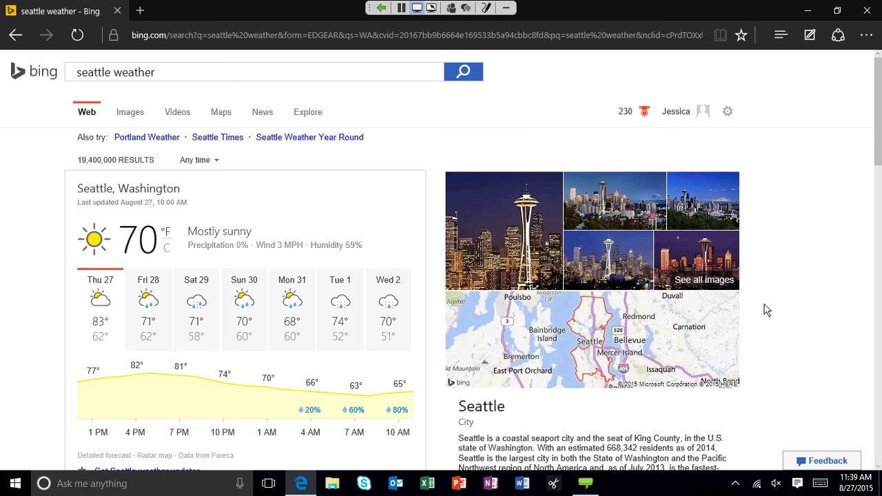
left_click(781, 35)
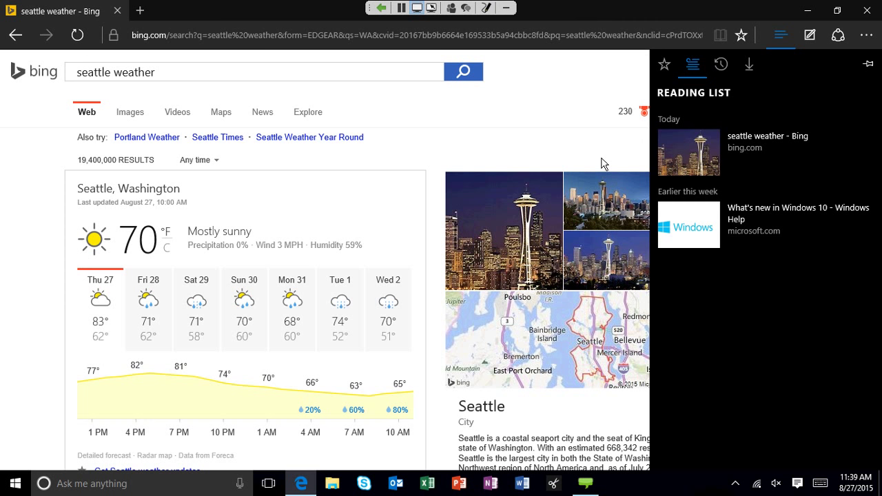
left_click(599, 162)
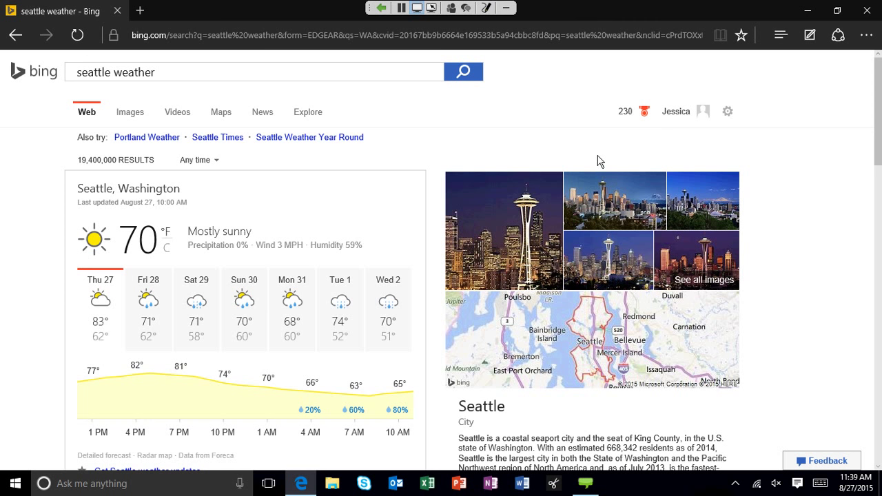
Go to the website explorecostarica.com in the current tab.
left_click(461, 36)
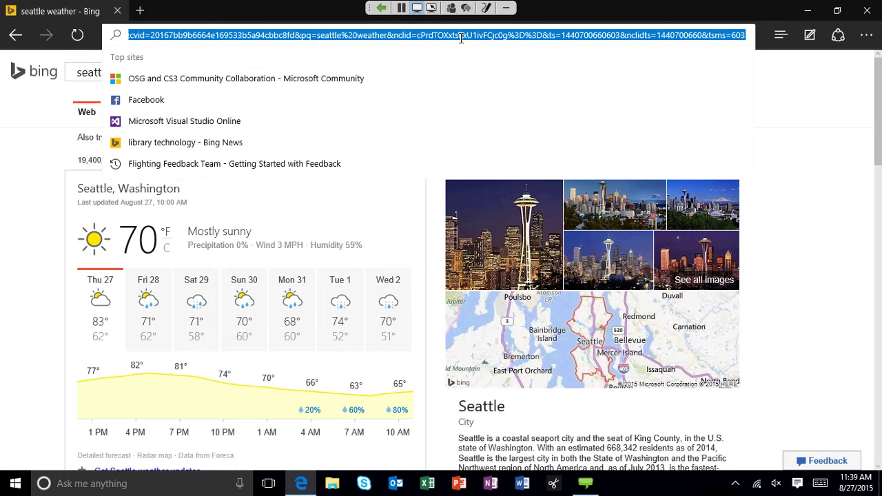
type("explorecostarica.com")
key("Return")
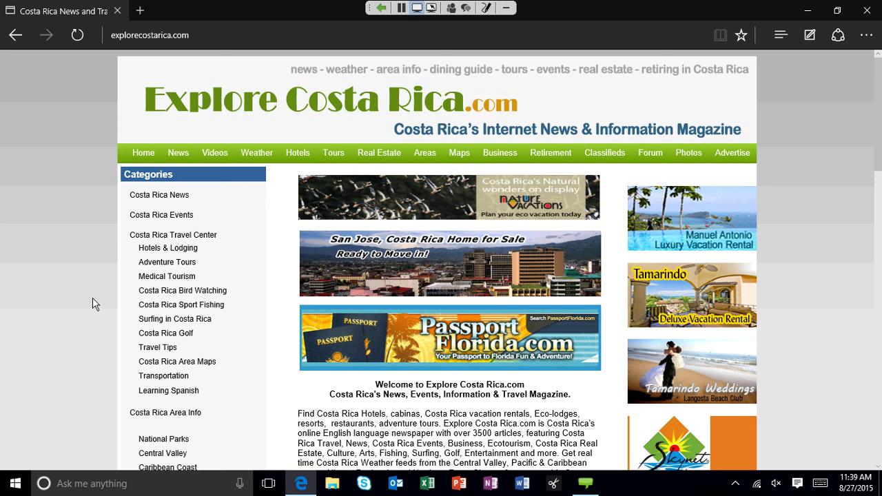
Ask Cortana about the words "Costa Rica's" in the welcome heading of the page.
scroll(92, 299, "down", 1)
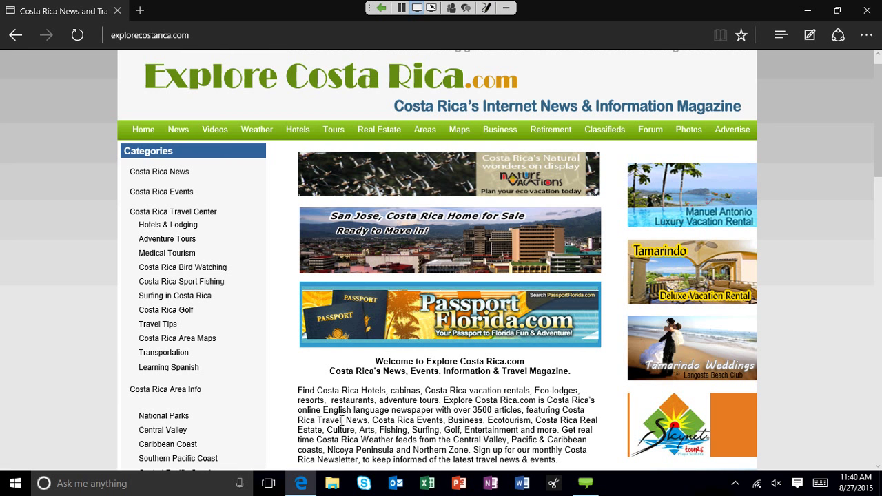
left_click_drag(330, 371, 383, 371)
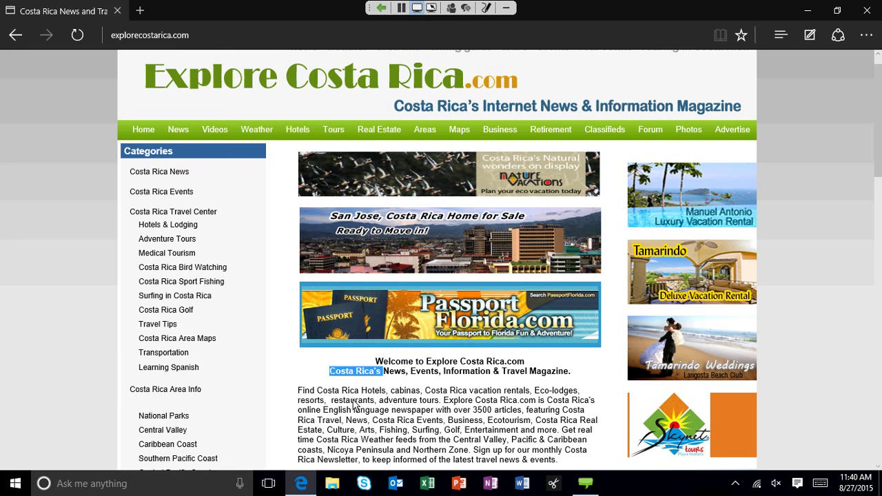
right_click(395, 403)
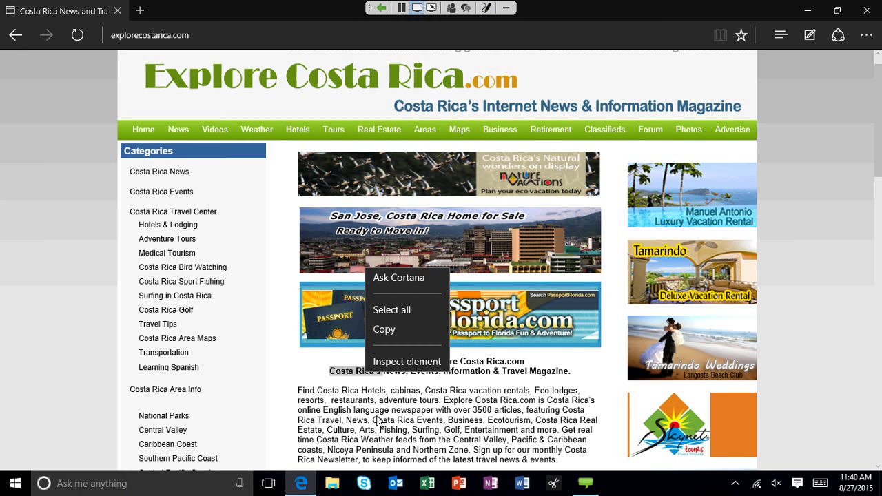
left_click(434, 279)
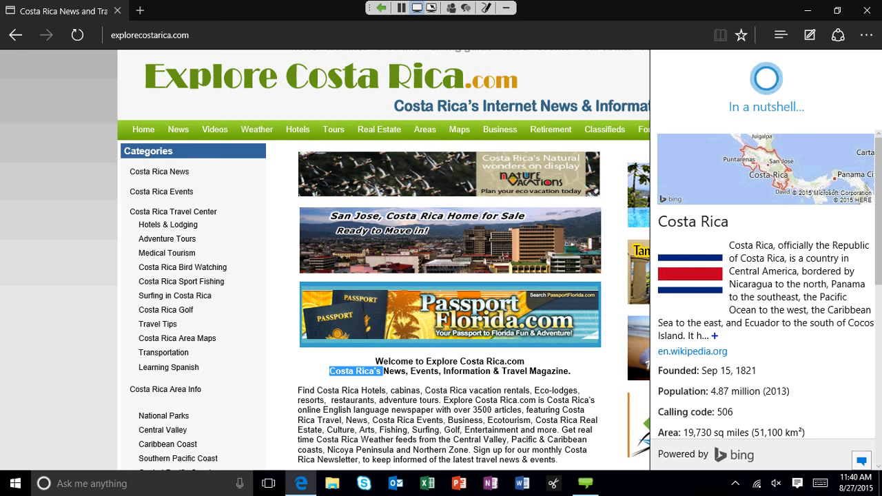
Review Cortana's facts, travel tip and points of interest for Costa Rica, and dismiss the information.
scroll(766, 283, "down", 1)
scroll(765, 282, "down", 5)
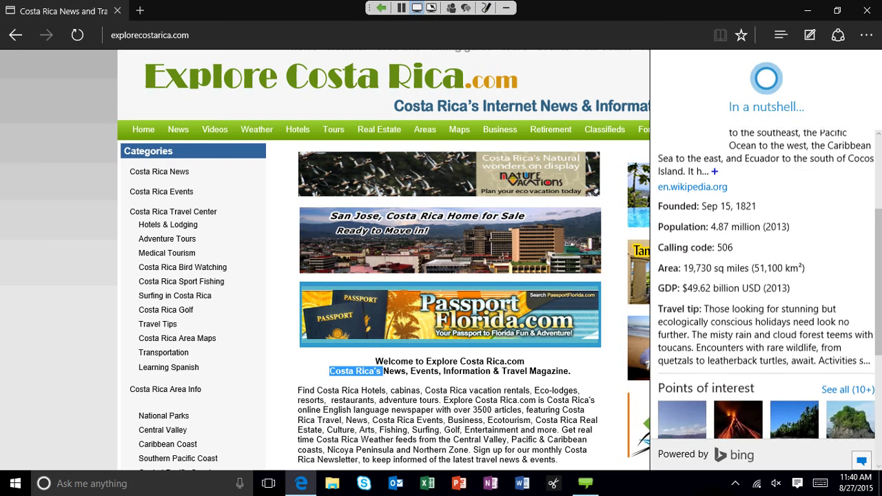
scroll(827, 281, "down", 2)
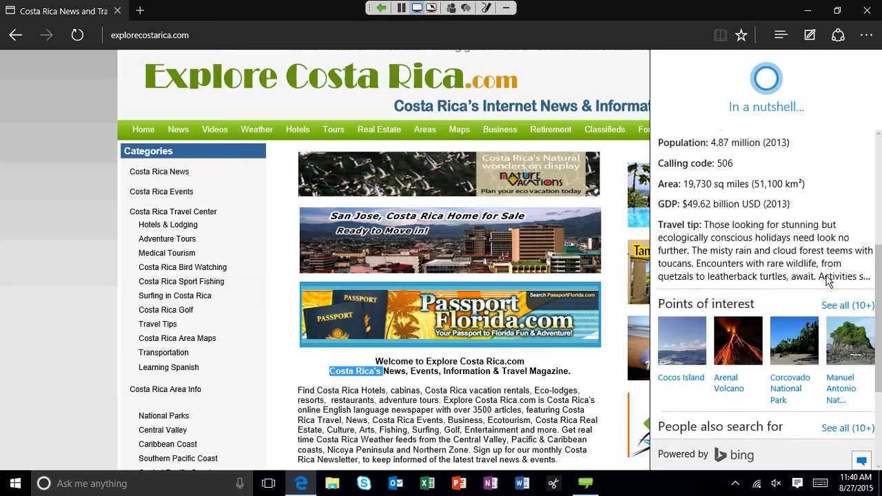
scroll(827, 280, "down", 1)
scroll(828, 281, "down", 4)
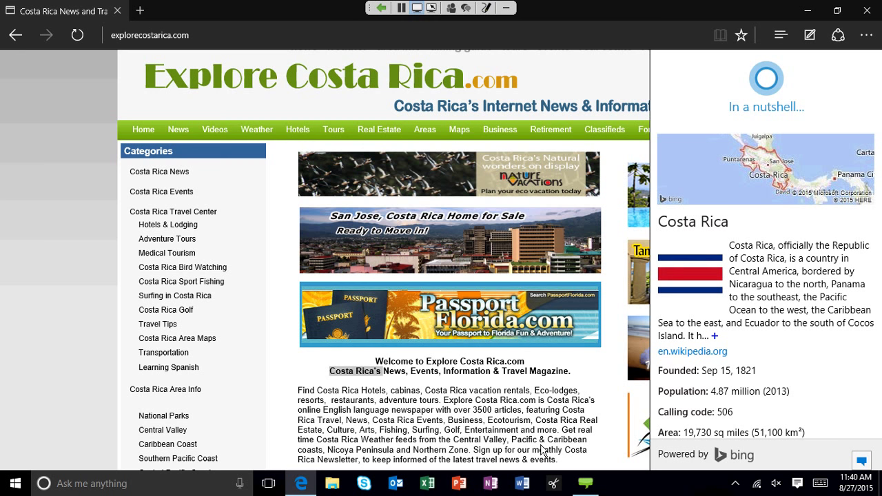
left_click(430, 484)
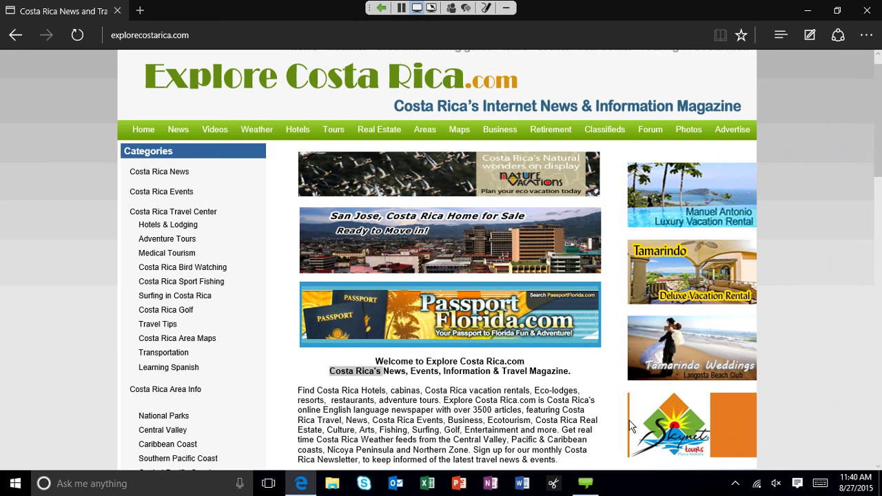
Open the Outlook.com inbox in a new tab, and close the browser with all its tabs.
left_click(569, 39)
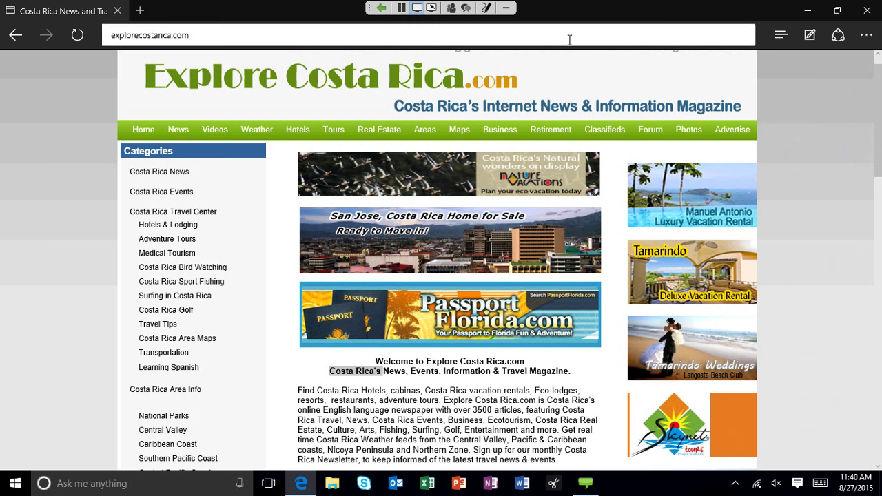
left_click(209, 39)
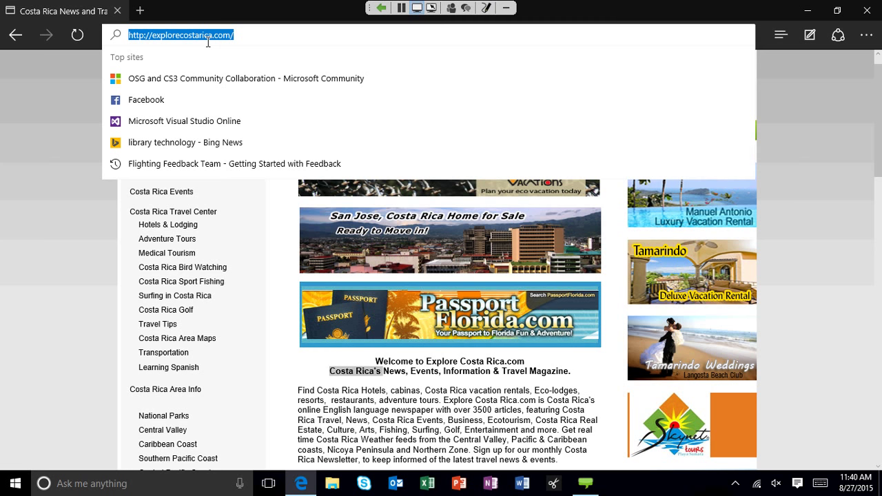
key("ctrl+t")
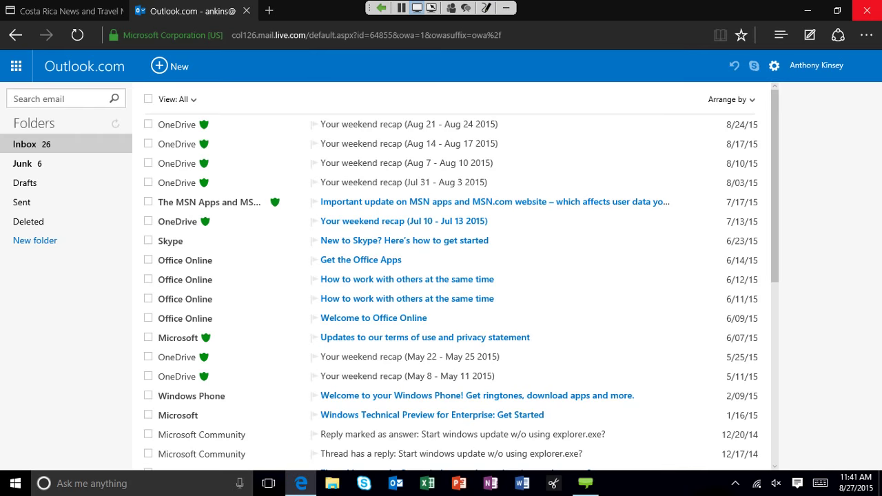
left_click(868, 11)
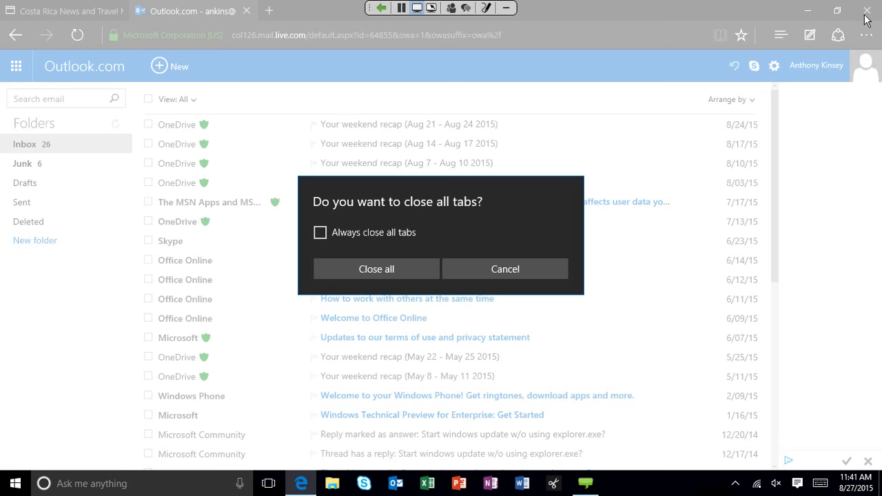
left_click(406, 278)
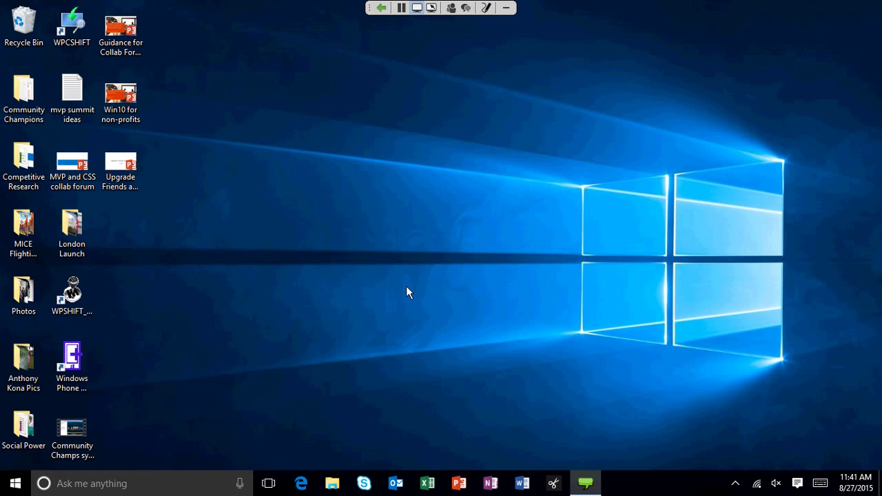
Find Internet Explorer by searching for "internet", launch it and maximize its window.
key("super")
type("internet")
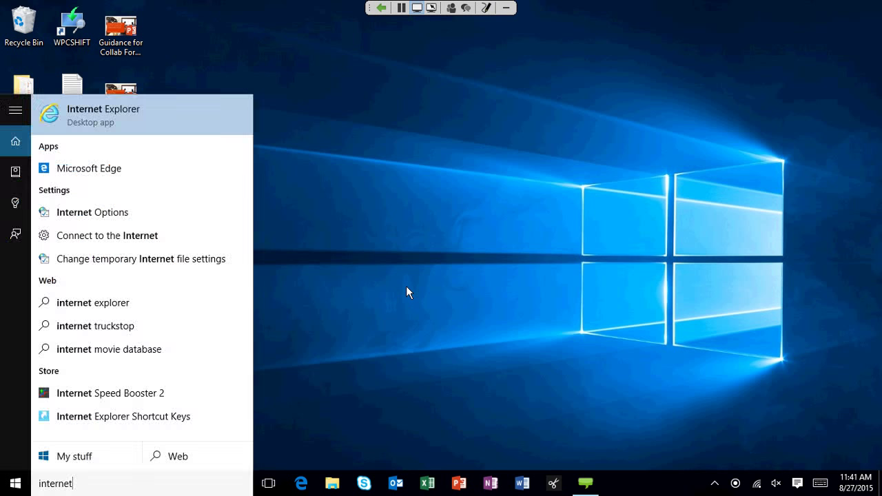
key("Return")
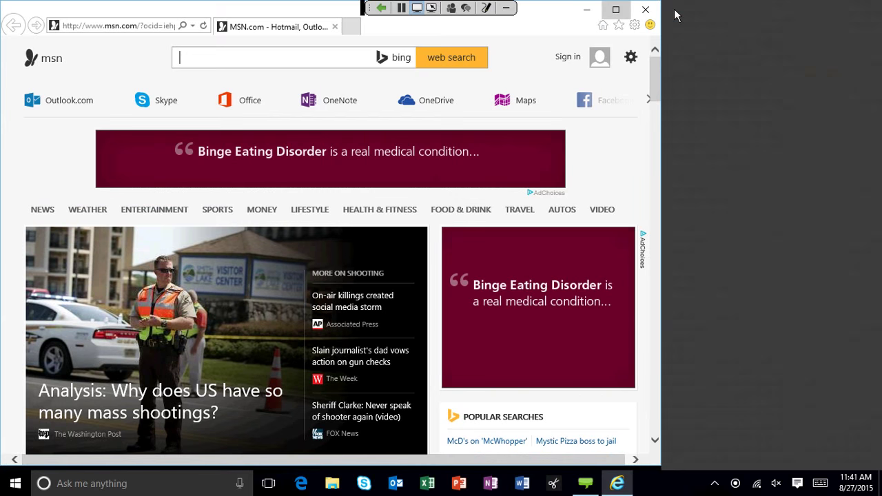
left_click(616, 9)
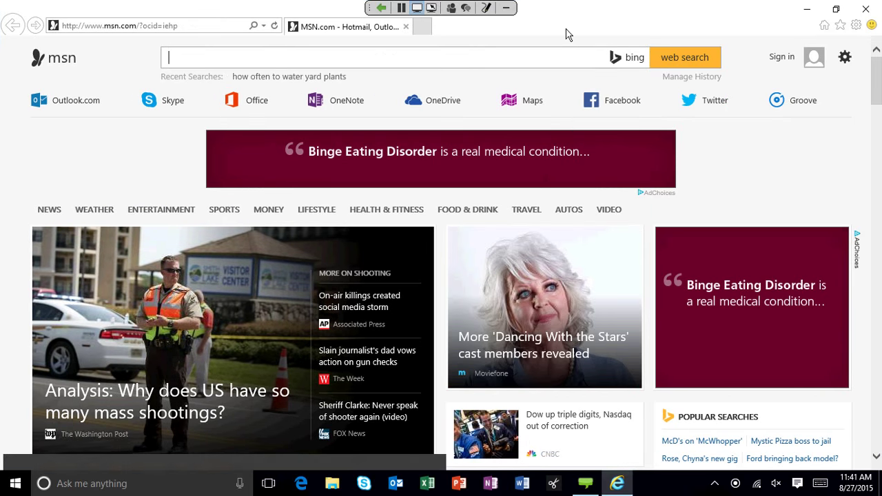
Skim the MSN home page and close Internet Explorer.
scroll(24, 277, "down", 1)
scroll(23, 278, "down", 2)
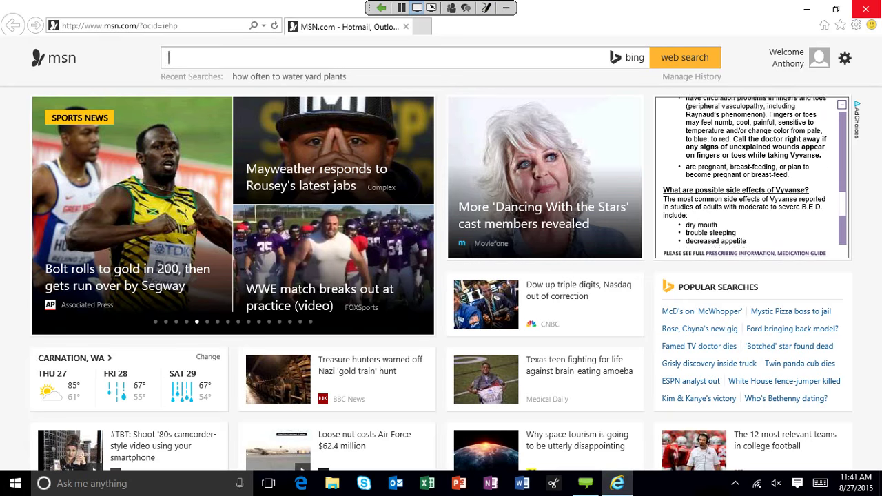
left_click(866, 8)
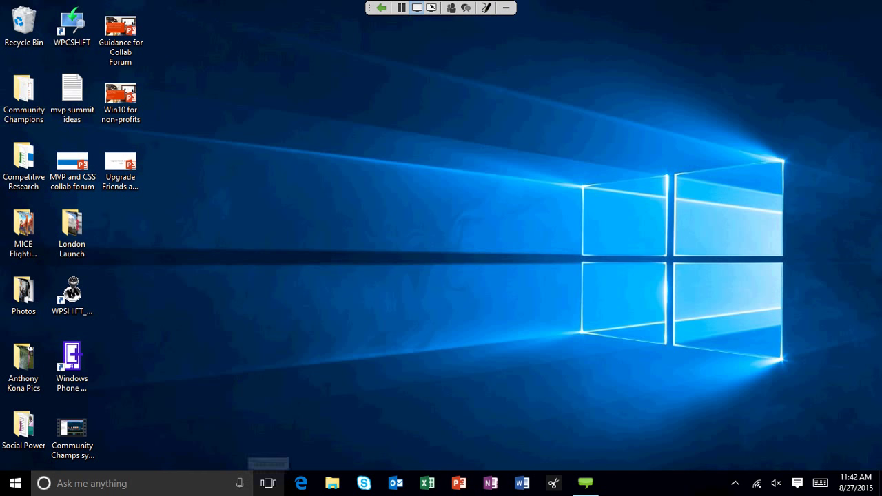
Open Microsoft Edge, Outlook and OneNote on Desktop 1, and show all open windows in Task View.
left_click(268, 483)
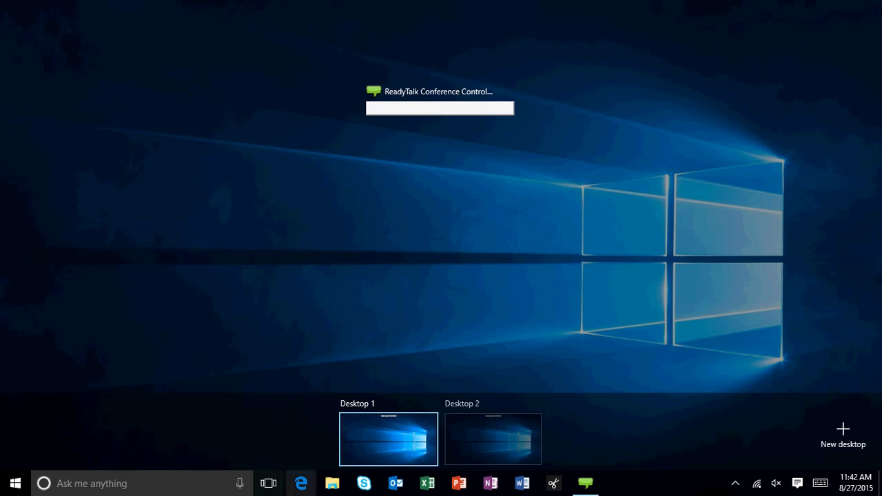
left_click(301, 483)
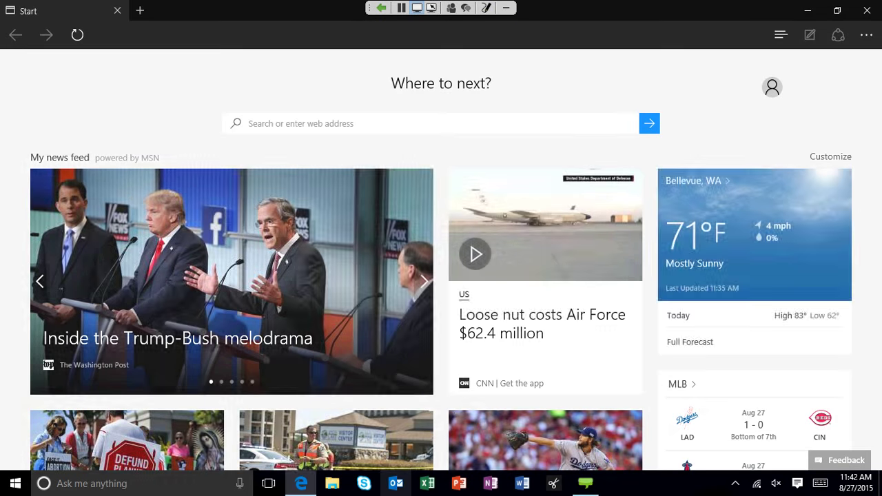
left_click(395, 484)
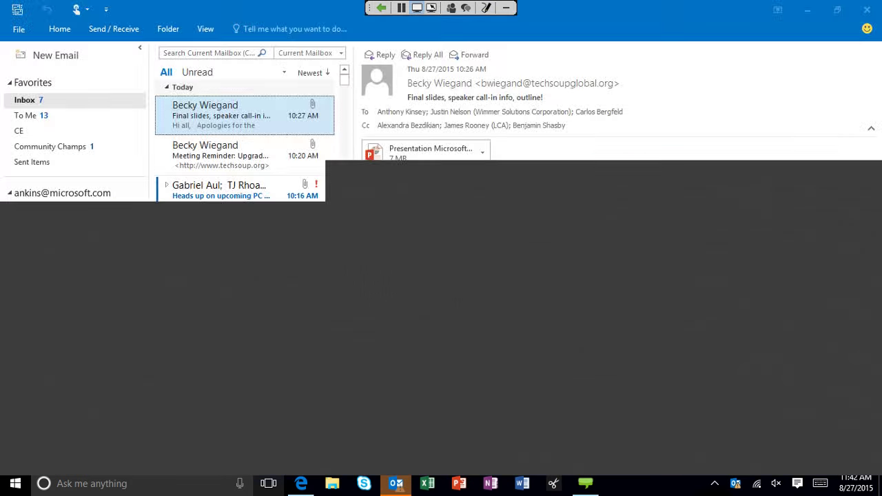
key("super+Tab")
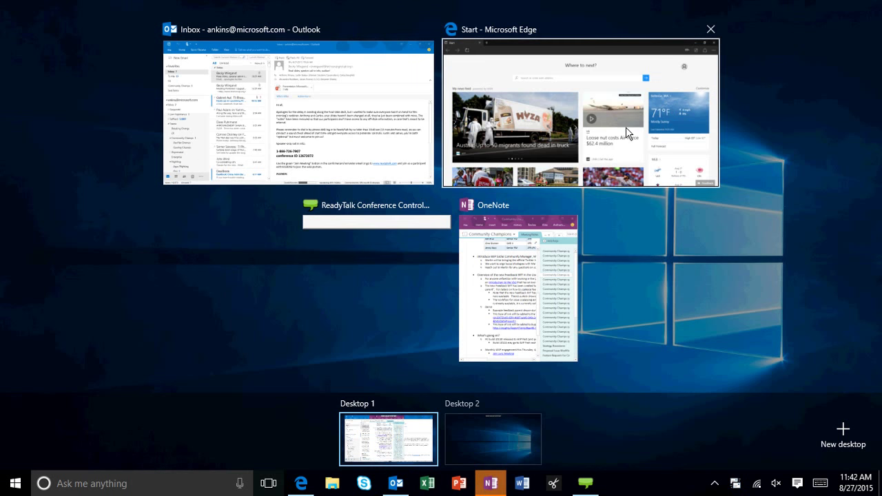
Switch to the Outlook window from Task View, and add a second virtual desktop and open it.
left_click(363, 150)
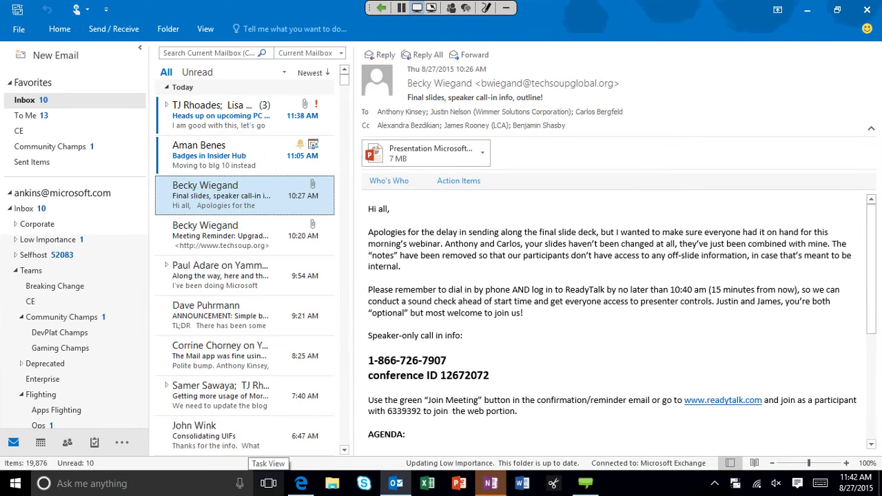
left_click(268, 483)
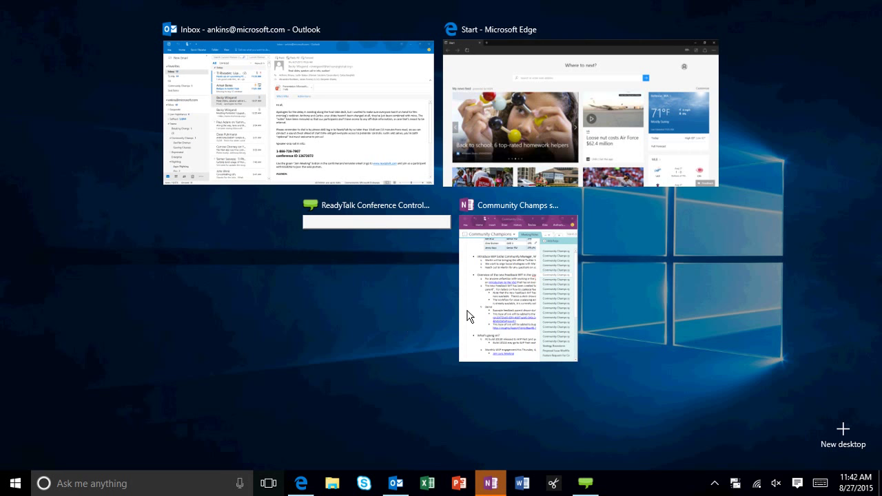
key("ctrl+super+d")
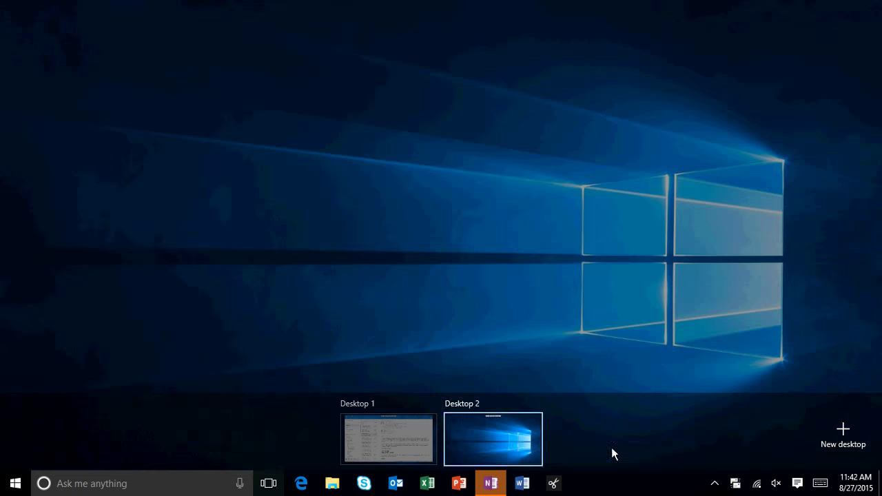
left_click(532, 466)
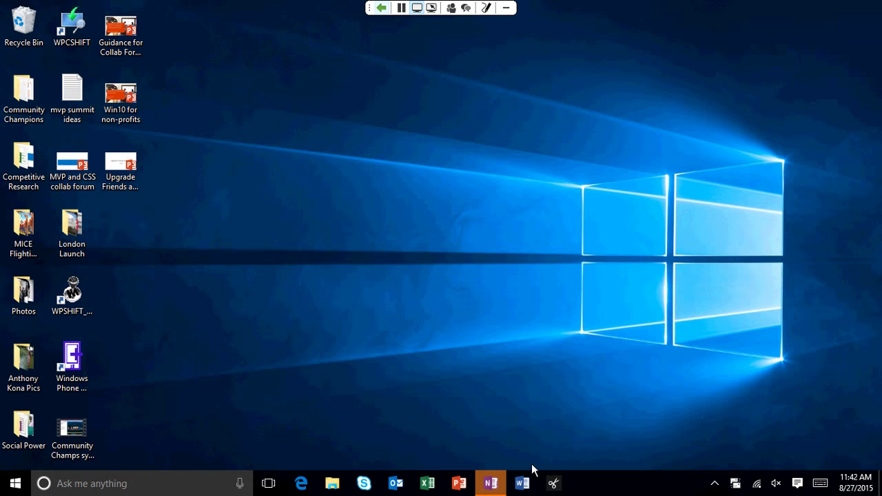
Try to open Microsoft Edge on Desktop 2, and go back to Desktop 2 through Task View.
left_click(301, 483)
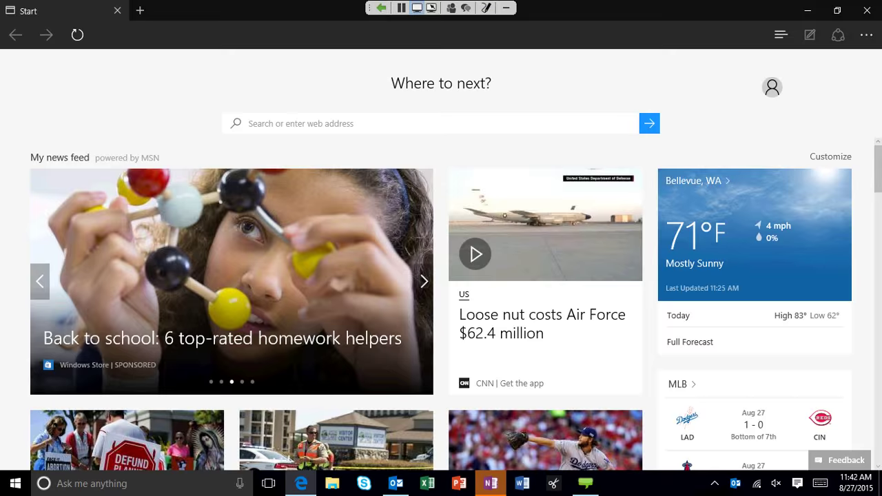
left_click(269, 484)
left_click(493, 435)
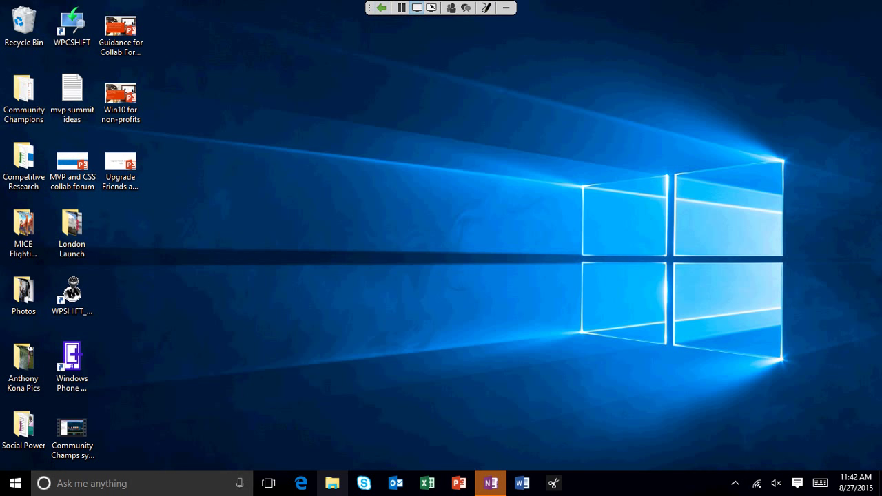
Open File Explorer and Excel on Desktop 2, and move the Excel window aside so File Explorer can be seen.
left_click(332, 483)
left_click(427, 483)
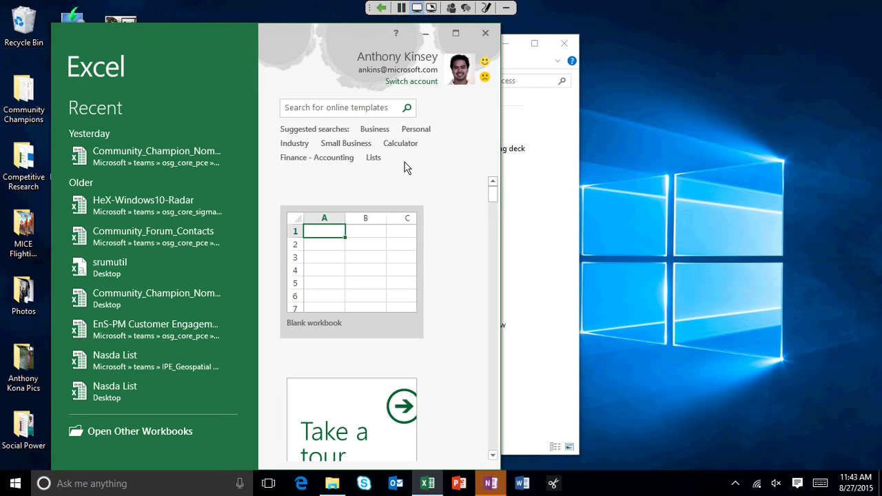
left_click_drag(257, 40, 597, 33)
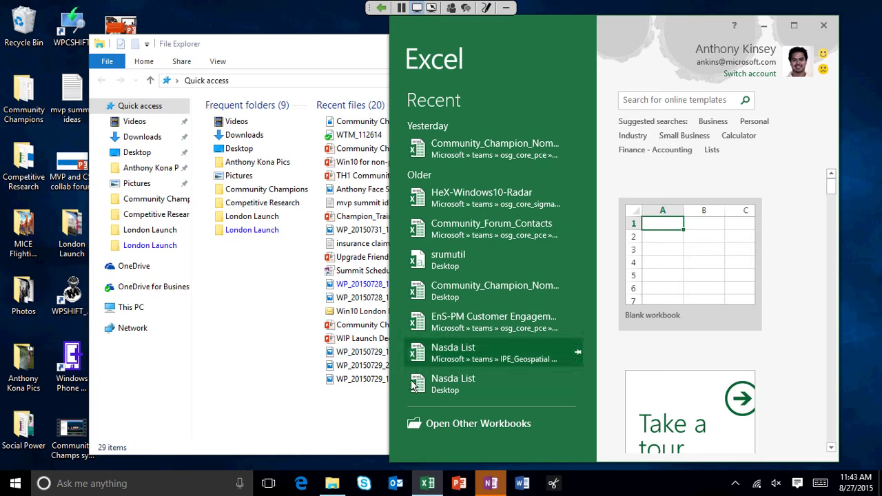
Switch to Desktop 1 through Task View and clear it by closing Edge, minimizing Outlook and closing OneNote.
left_click(269, 483)
left_click(413, 455)
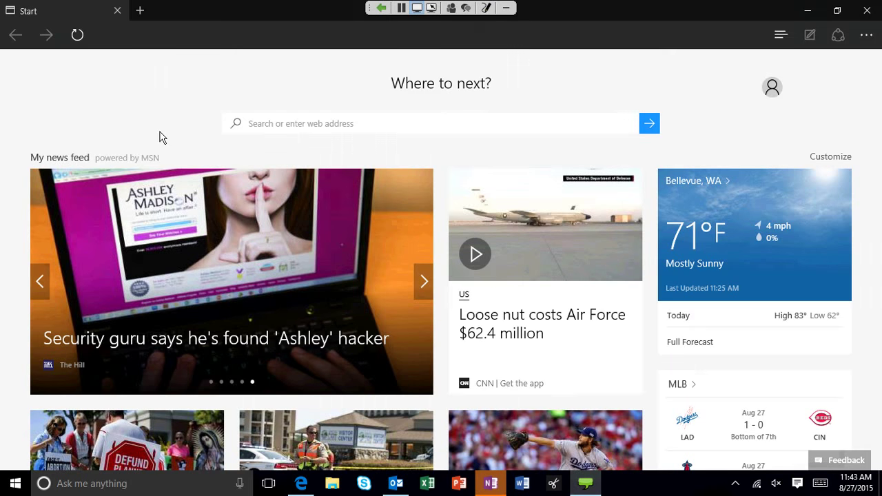
left_click(867, 10)
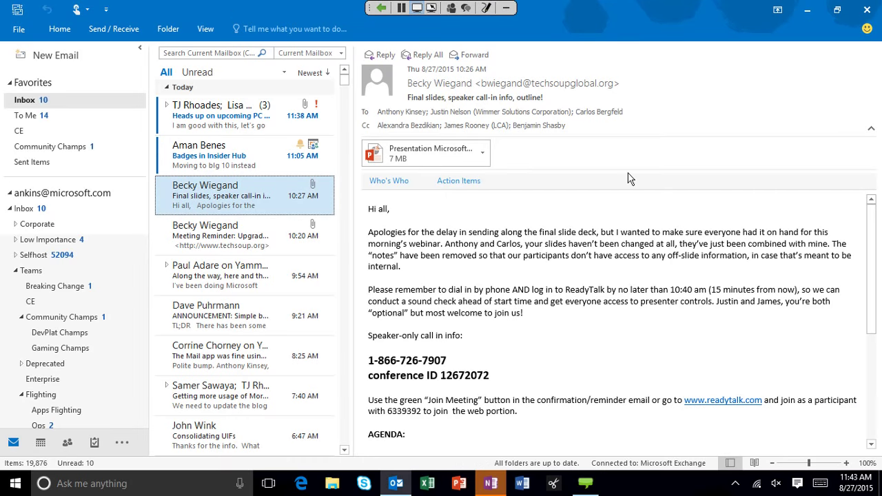
left_click(808, 10)
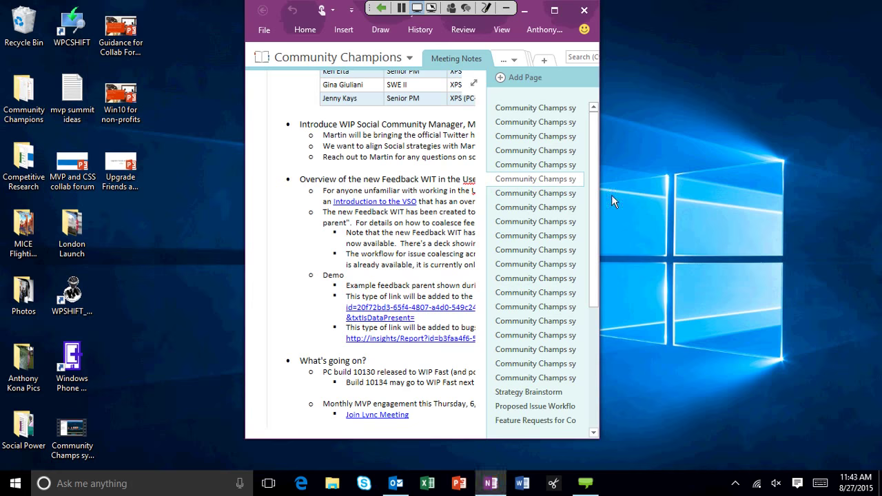
left_click(583, 11)
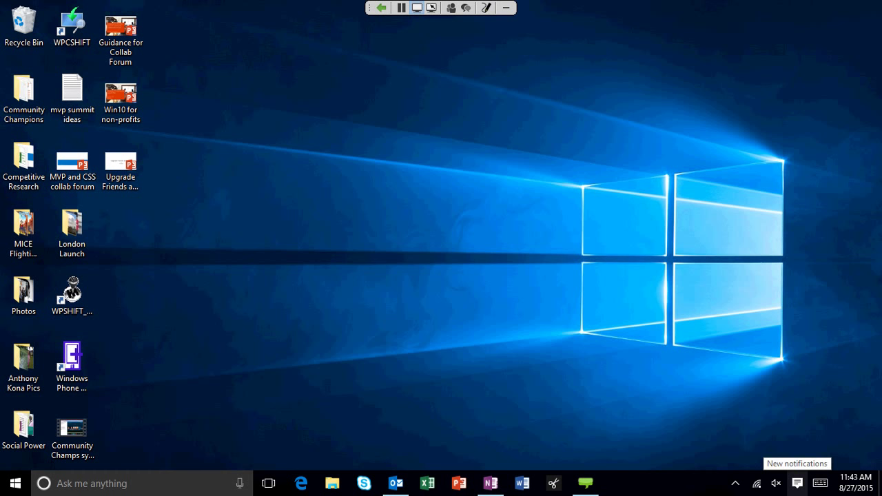
Review the notifications in the Action Center, clear them all and close the Action Center.
left_click(798, 483)
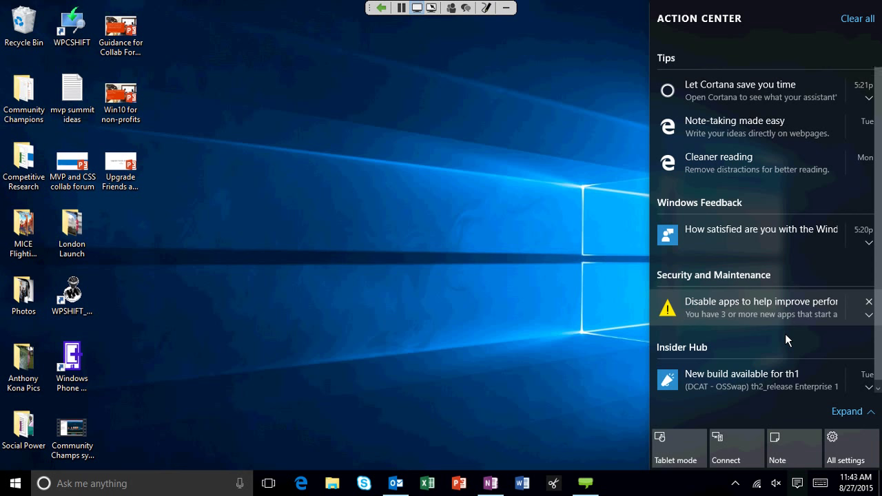
scroll(786, 335, "down", 1)
scroll(786, 333, "up", 1)
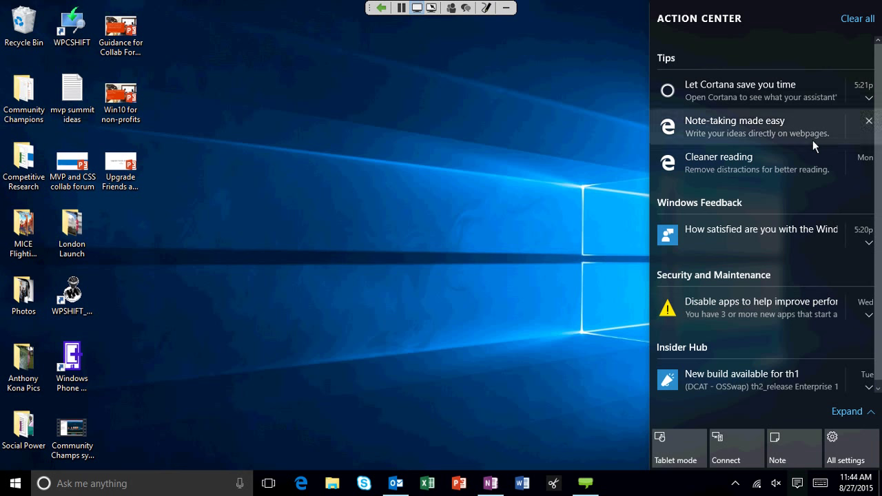
scroll(806, 188, "down", 1)
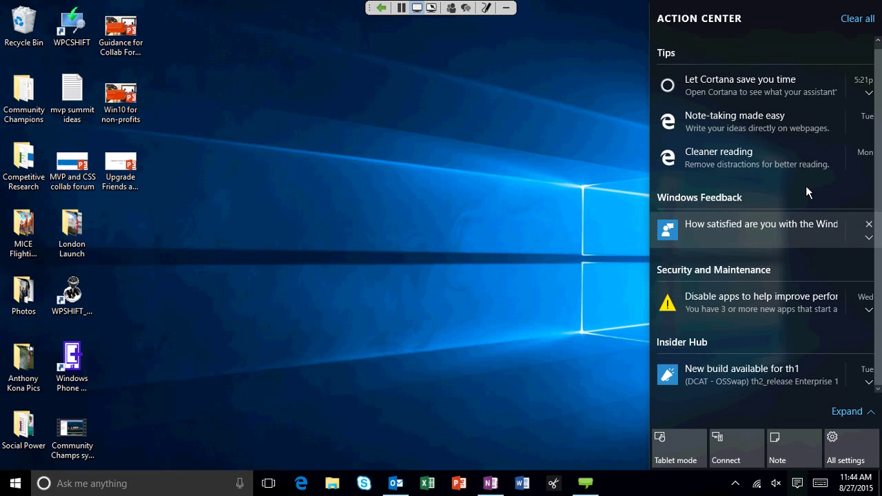
left_click(857, 18)
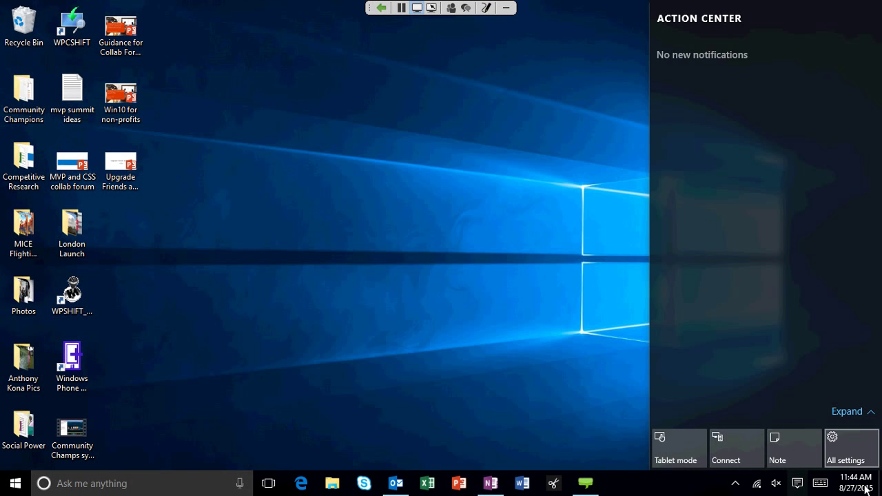
left_click(589, 329)
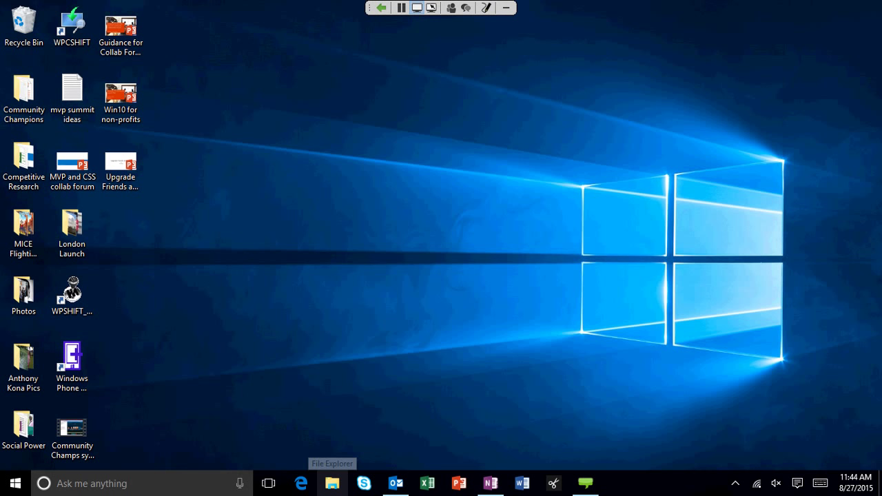
Open File Explorer, maximize its window and show the OneDrive for Business folder.
left_click(333, 483)
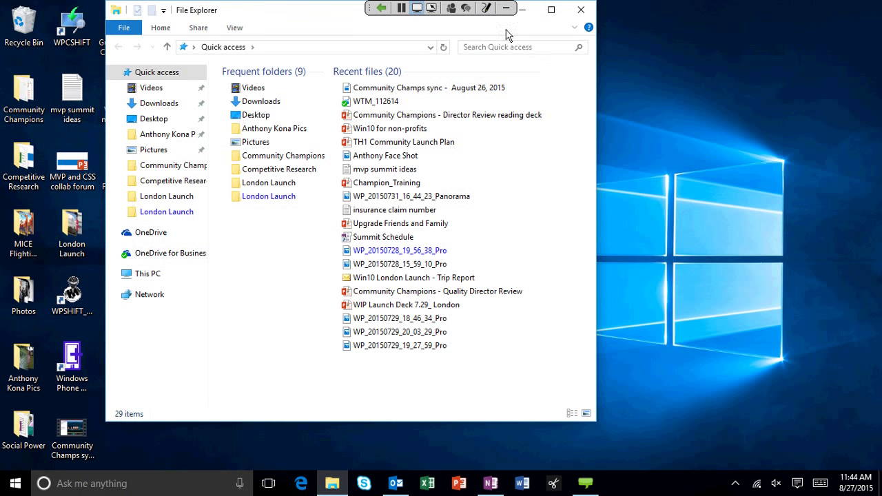
key("super+Up")
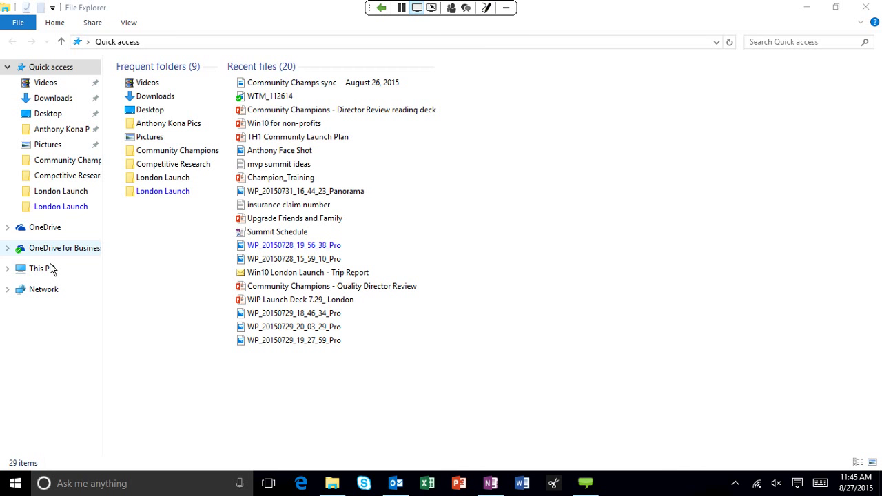
key("o")
key("o")
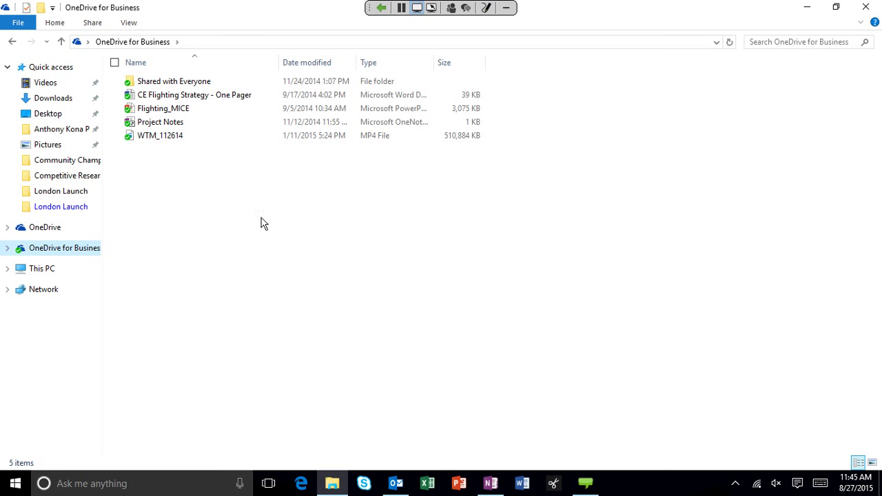
Inspect the OneDrive for Business options available for the file WTM_112614, and dismiss them.
right_click(185, 141)
mouse_move(158, 171)
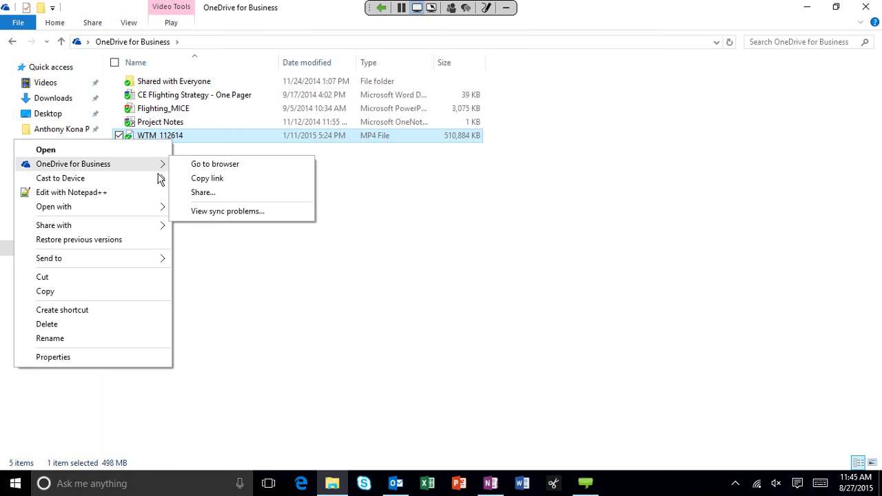
left_click(260, 284)
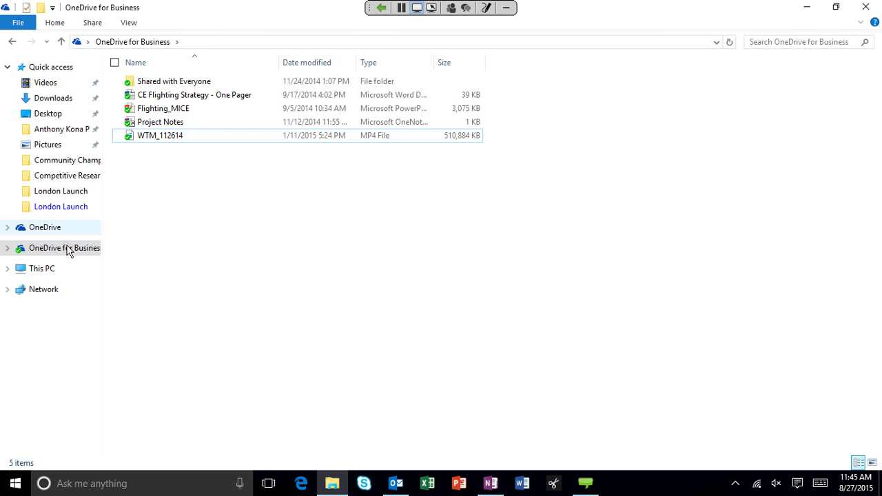
Look inside the Shared with Everyone folder, return to OneDrive for Business and close File Explorer.
double_click(178, 85)
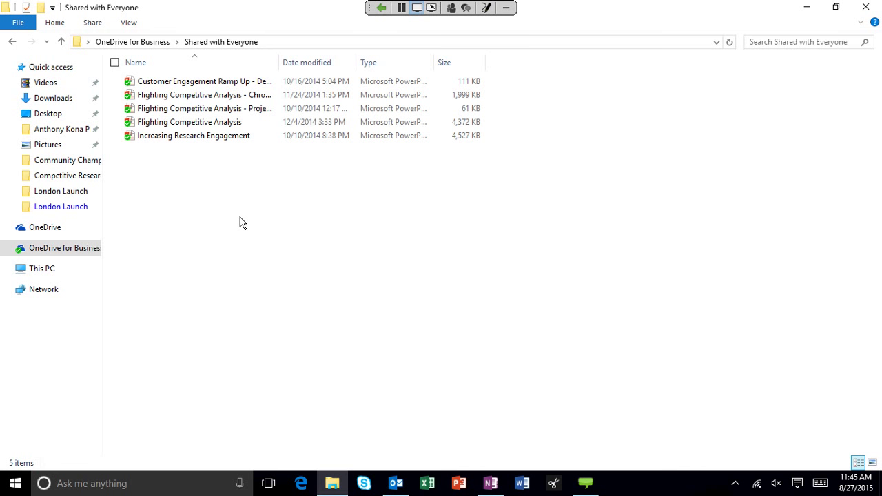
key("BackSpace")
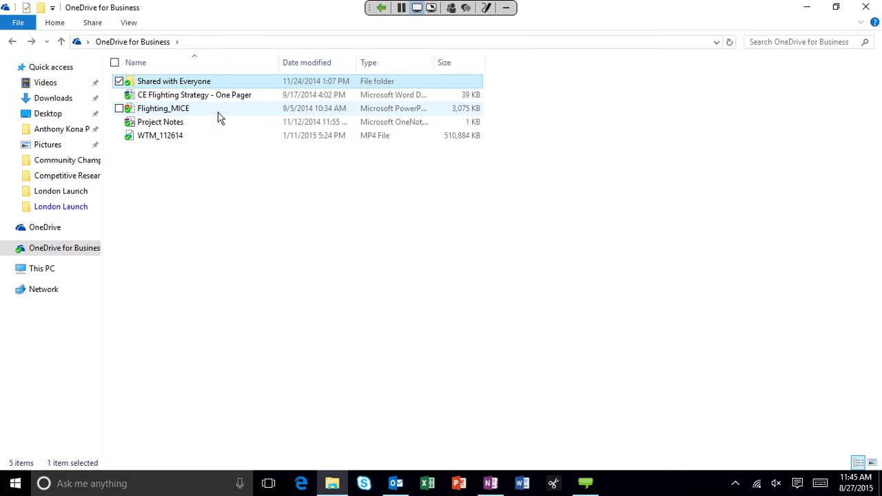
left_click(206, 179)
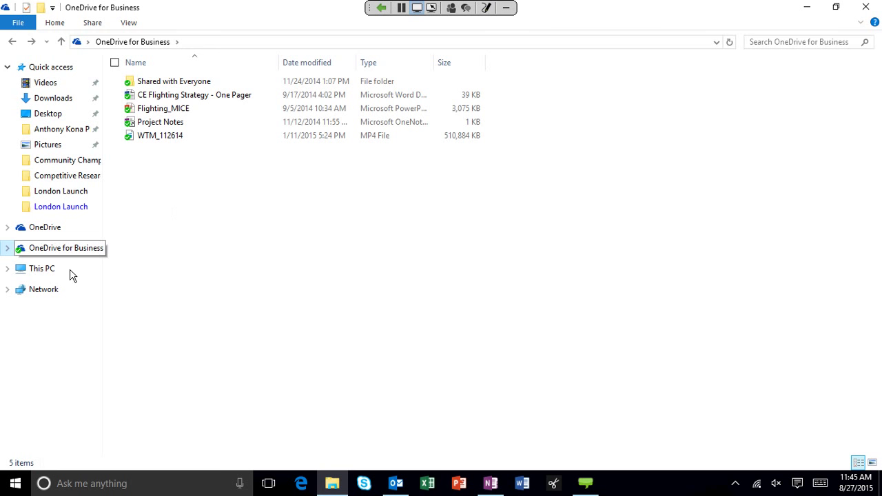
left_click(59, 249)
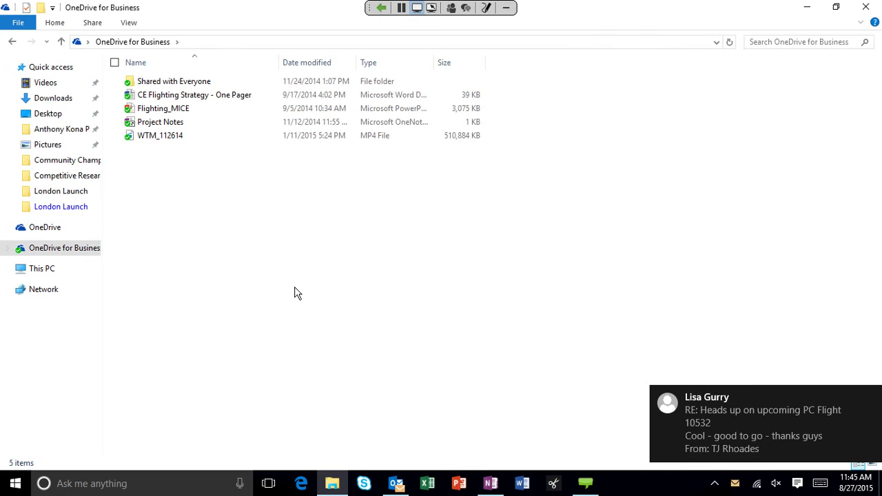
left_click(866, 7)
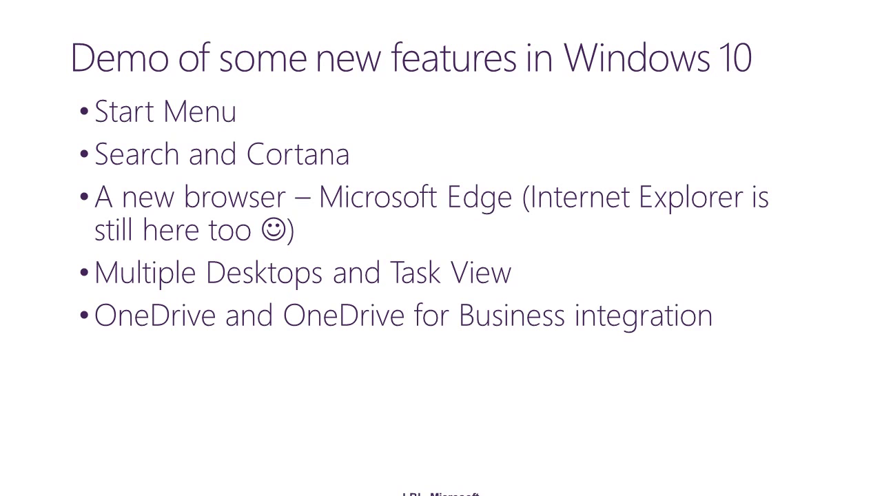
key("Right")
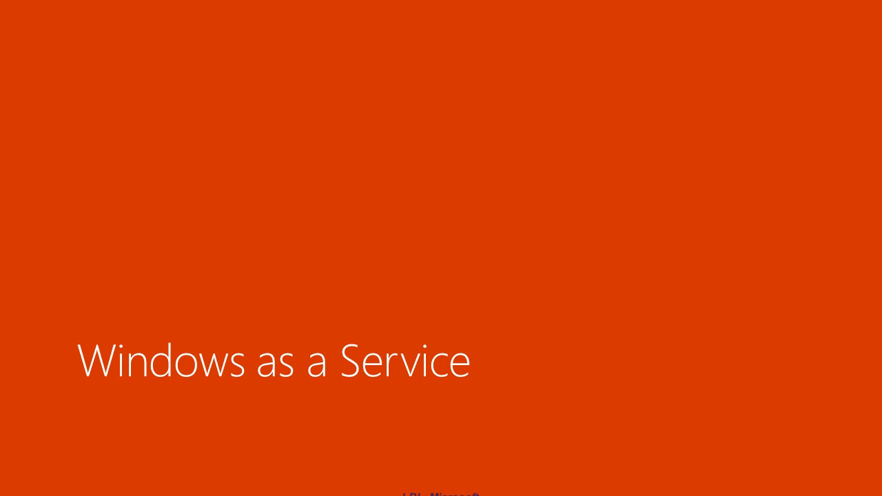